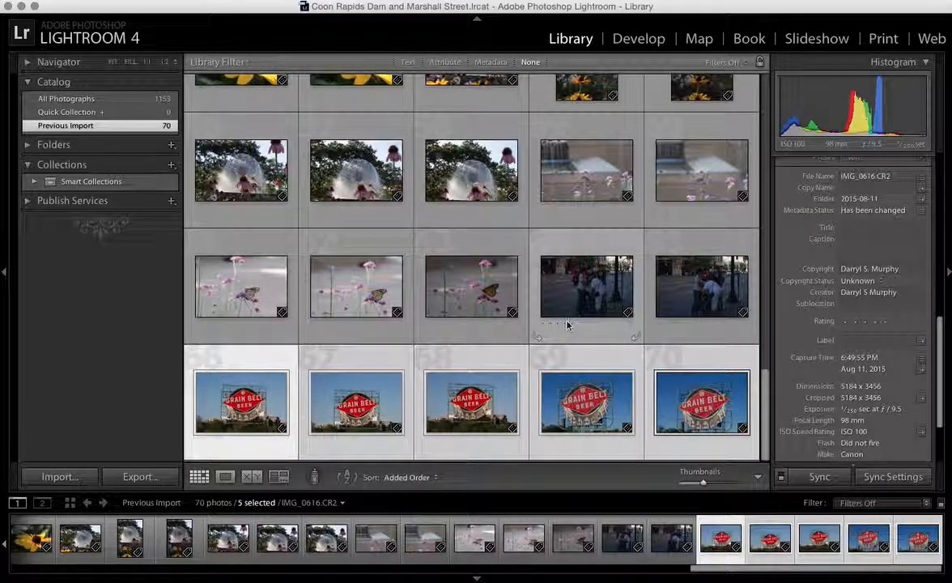
# Select only the fourth Grain Belt Beer sign photo, IMG_0621.CR2, and collapse the Quick Develop settings.
pyautogui.click(565, 353)
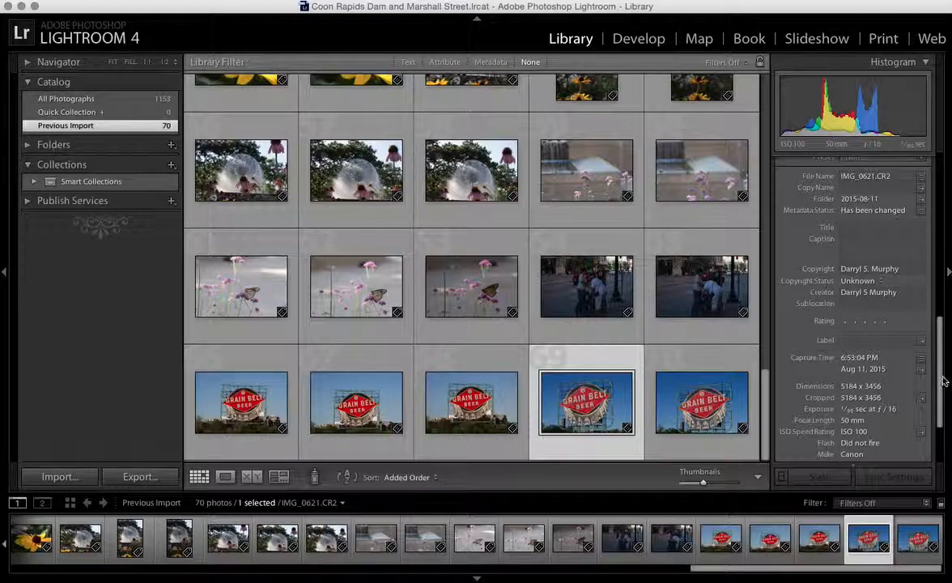
pyautogui.moveTo(939, 336); pyautogui.dragTo(937, 174)
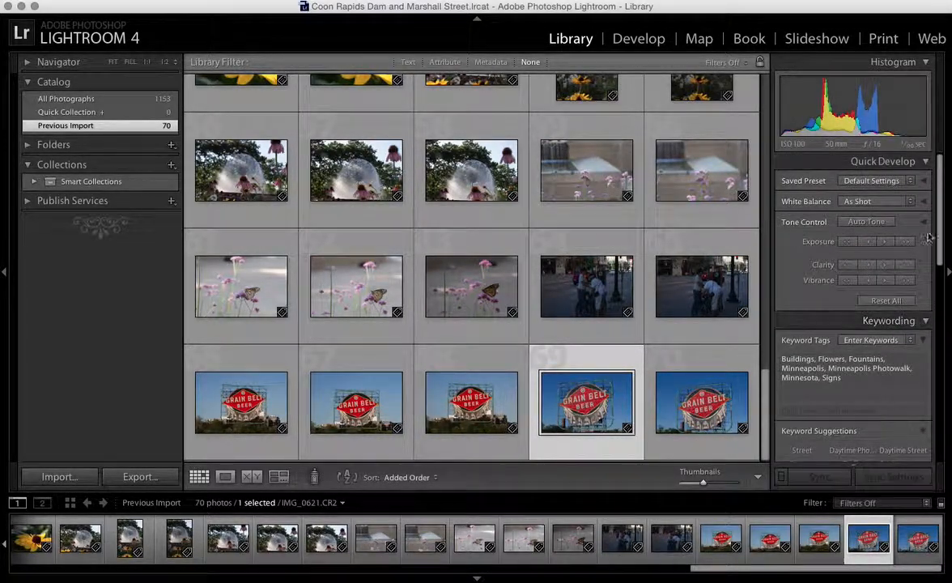
pyautogui.click(927, 165)
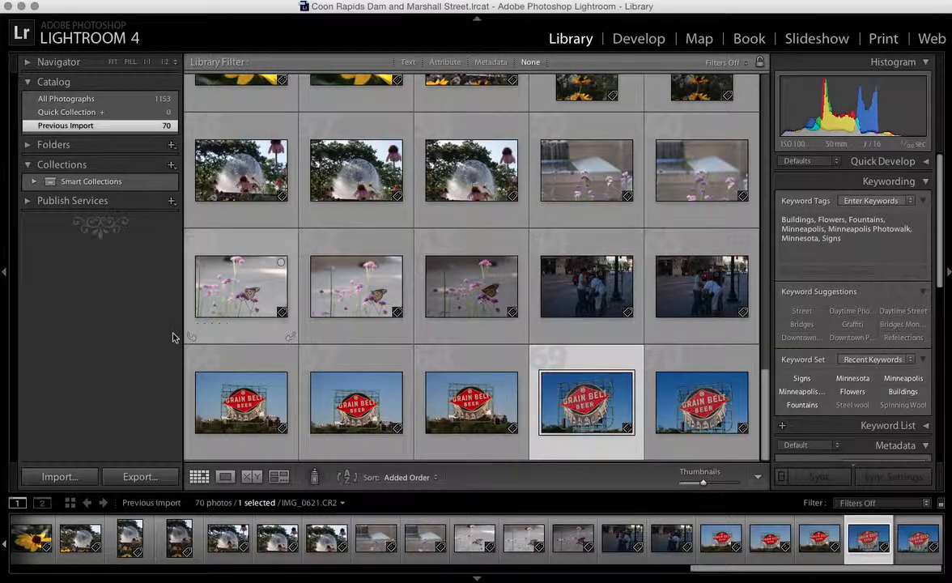
# Start a photo import and choose To Be Filed 11 as the source folder, previewing To Be Filed 7 and To Be Filed 10 on the way.
pyautogui.click(71, 475)
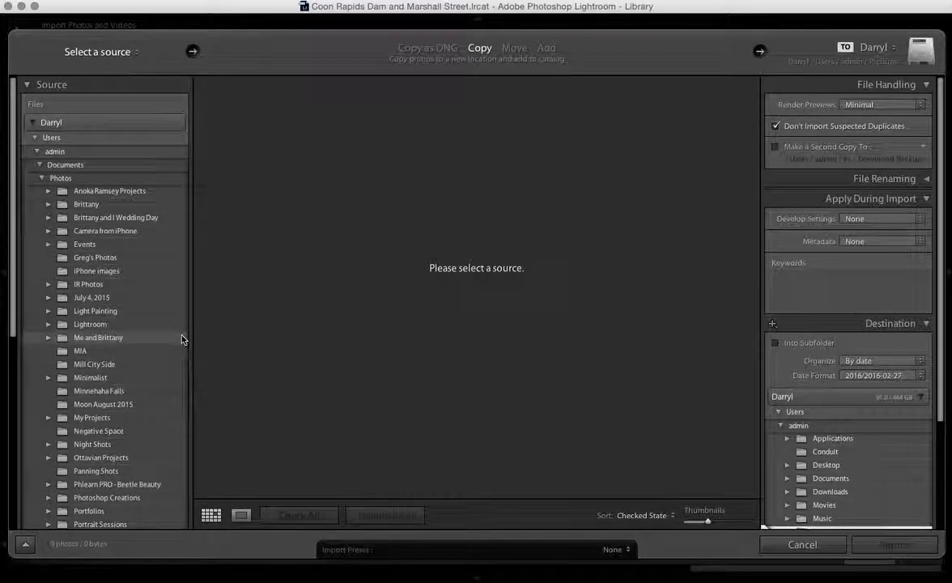
pyautogui.scroll(-10, 73, 396)
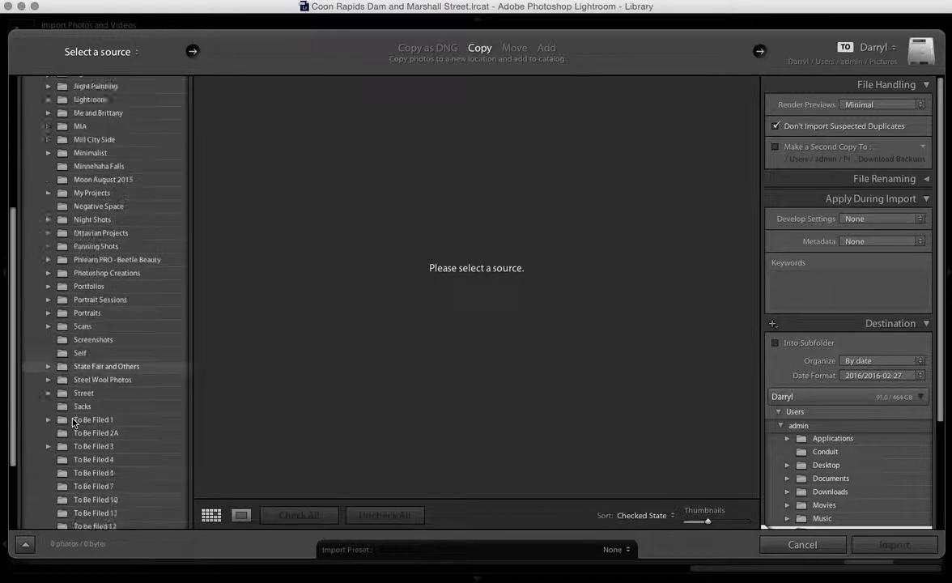
pyautogui.scroll(-5, 73, 421)
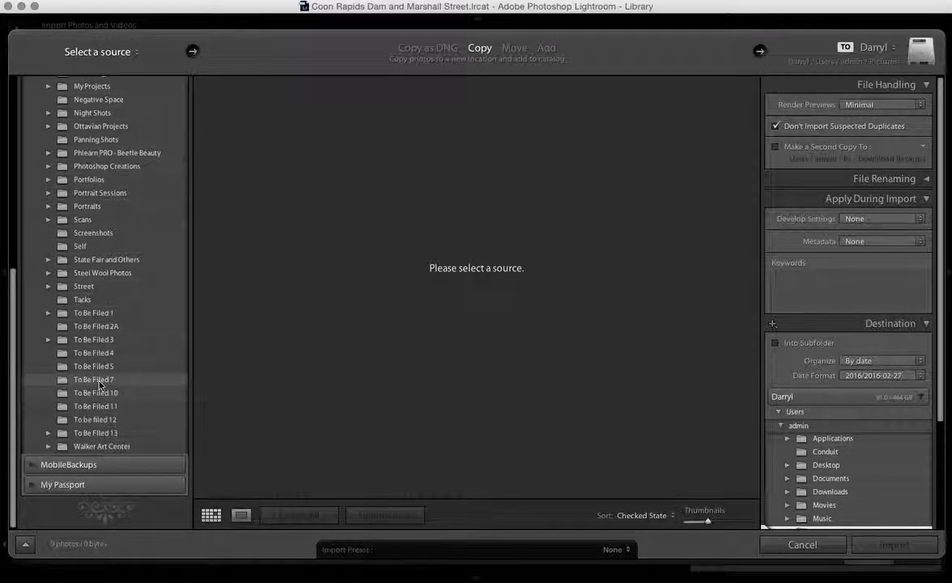
pyautogui.click(97, 380)
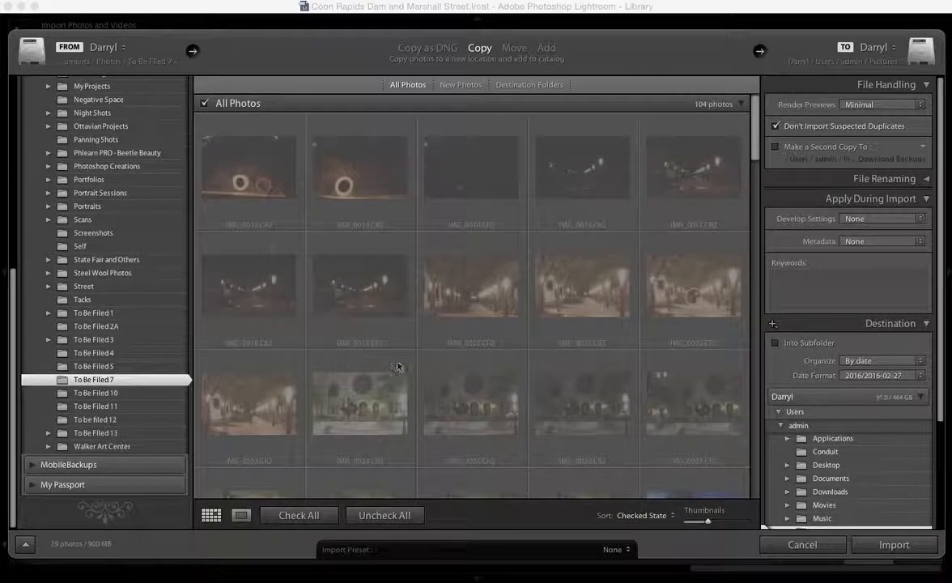
pyautogui.click(130, 393)
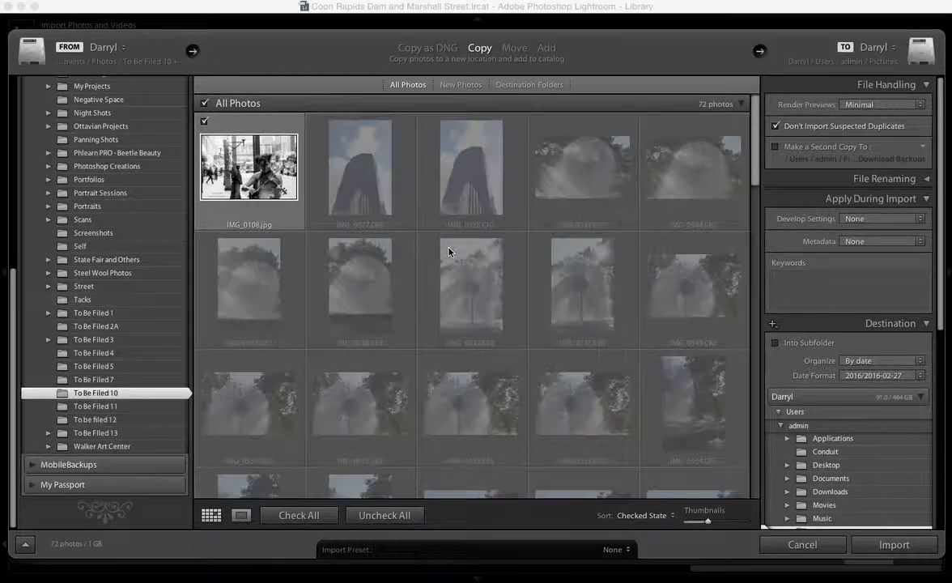
pyautogui.click(128, 406)
# Look through all the photos in the To Be Filed 11 folder to judge which ones to import.
pyautogui.scroll(-2, 422, 339)
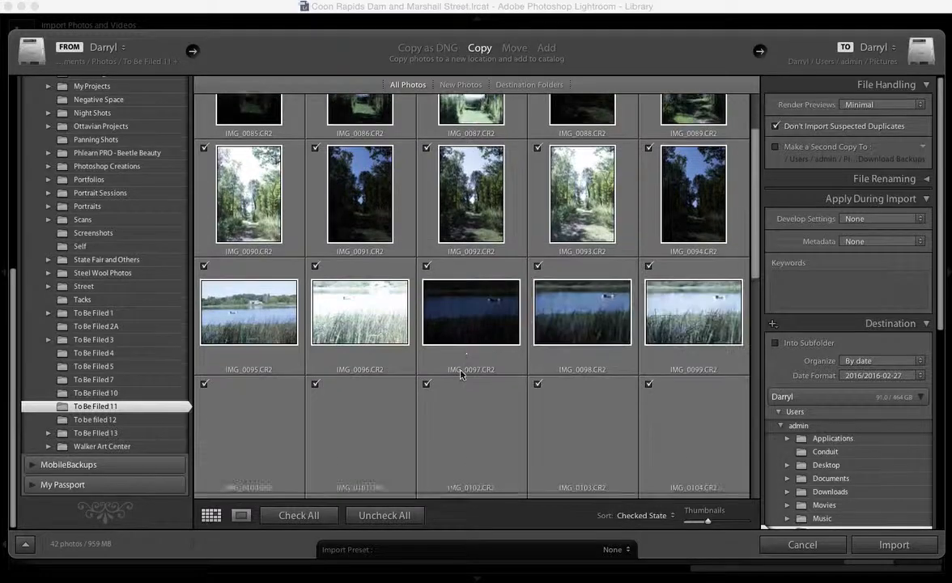
pyautogui.scroll(-5, 460, 373)
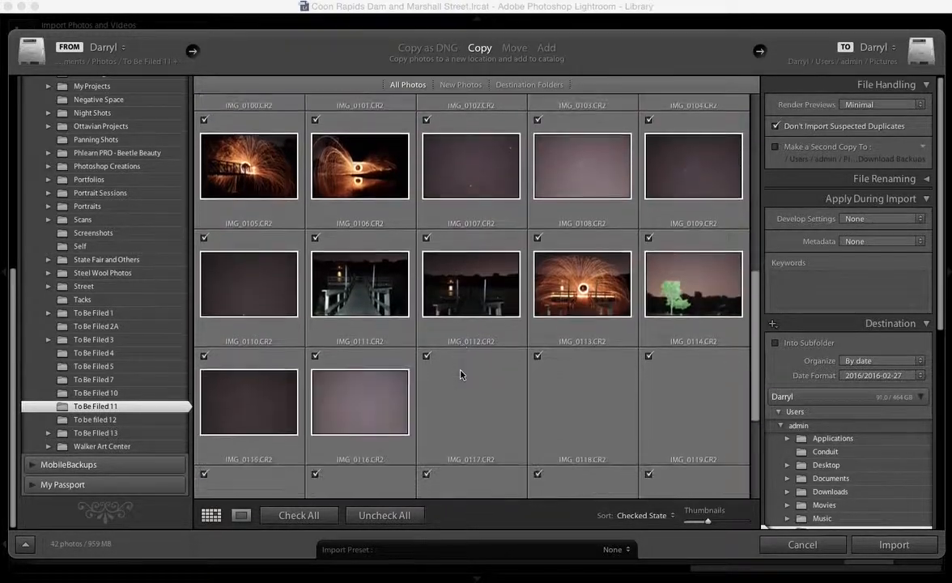
pyautogui.scroll(-4, 461, 373)
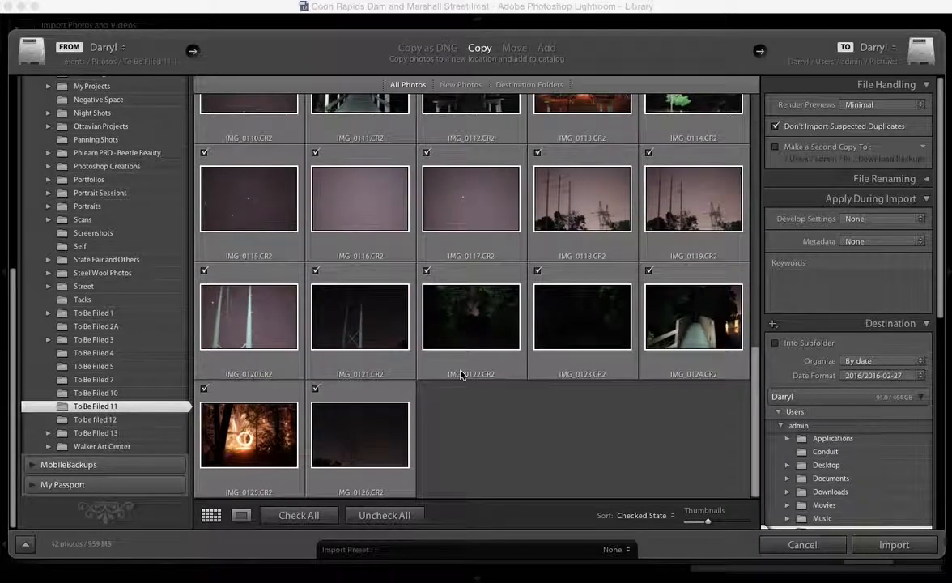
pyautogui.scroll(8, 460, 374)
pyautogui.scroll(3, 461, 378)
pyautogui.scroll(-2, 535, 416)
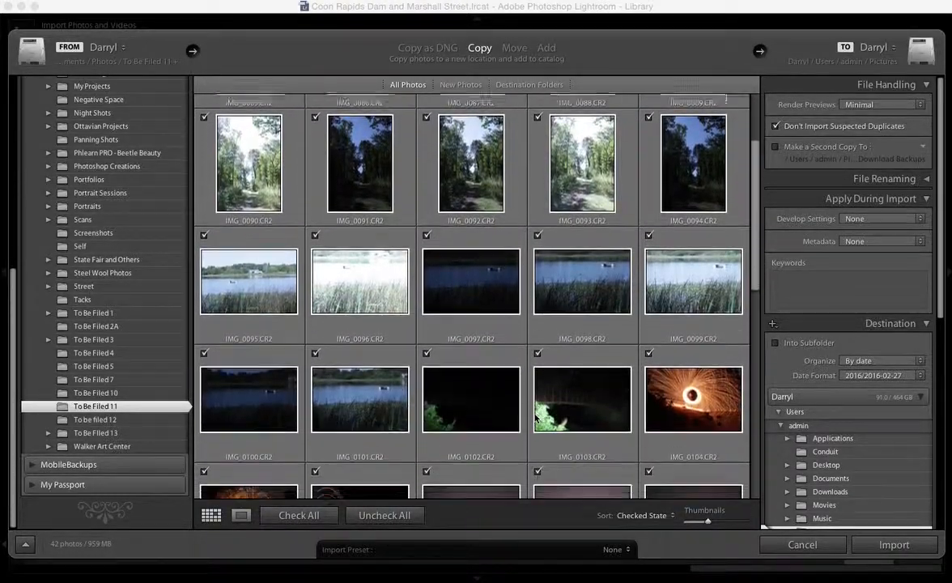
pyautogui.scroll(-5, 536, 417)
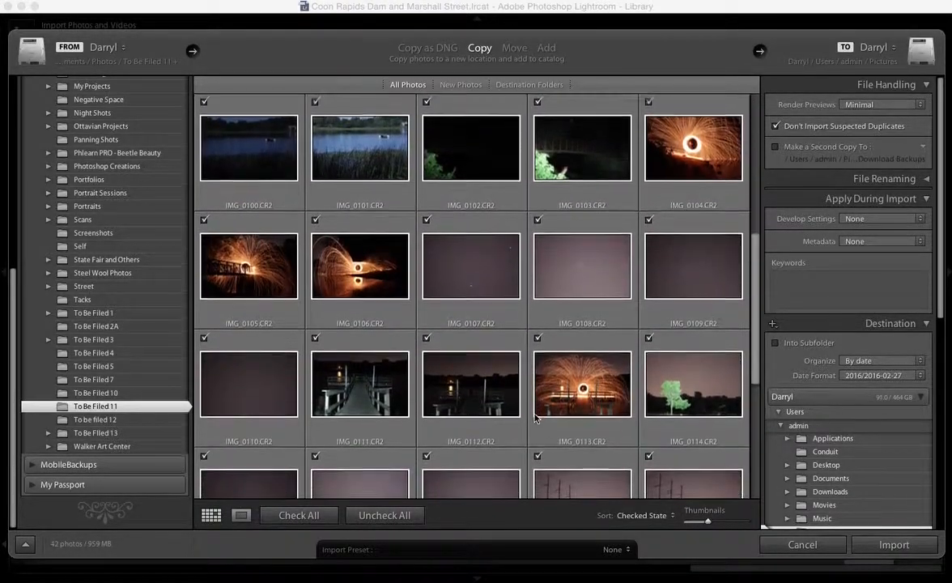
pyautogui.scroll(-5, 536, 417)
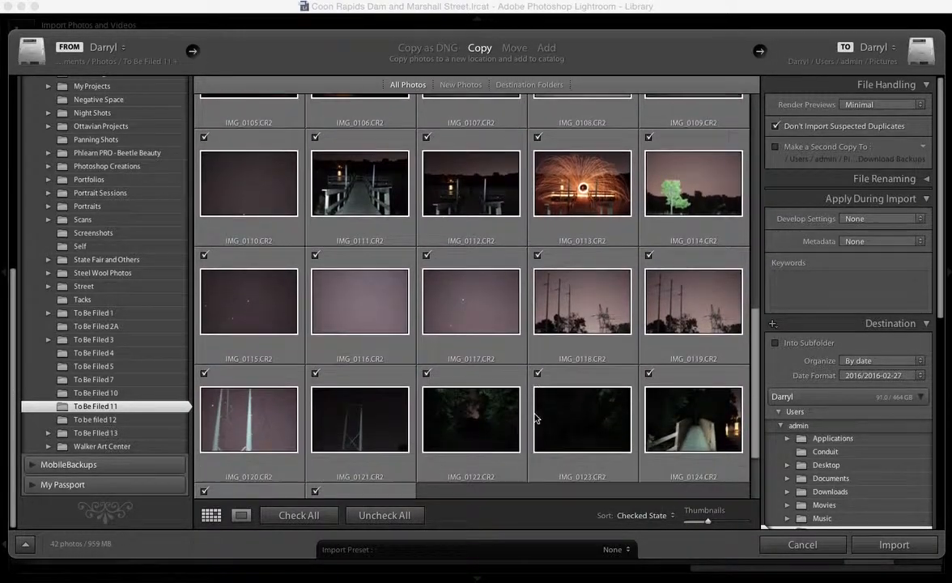
pyautogui.scroll(-3, 536, 416)
pyautogui.scroll(4, 536, 417)
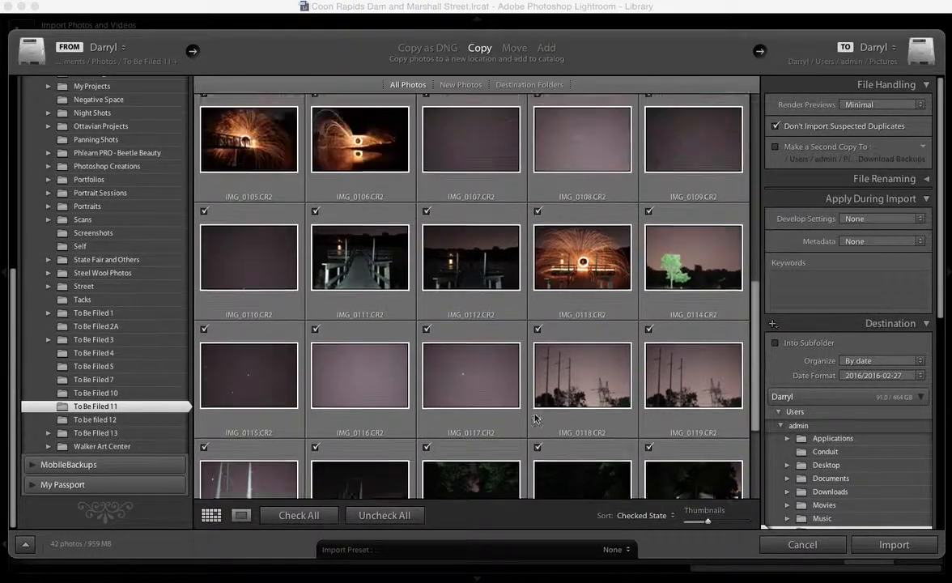
pyautogui.scroll(10, 536, 416)
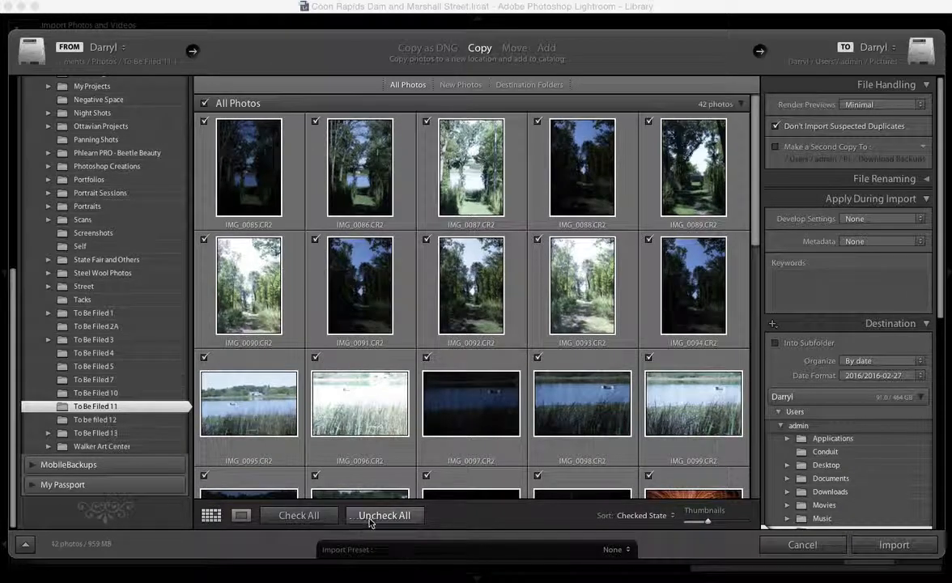
# Exclude all photos from the import, and include only IMG_0085, IMG_0101, IMG_0086 and IMG_0087 individually.
pyautogui.click(377, 516)
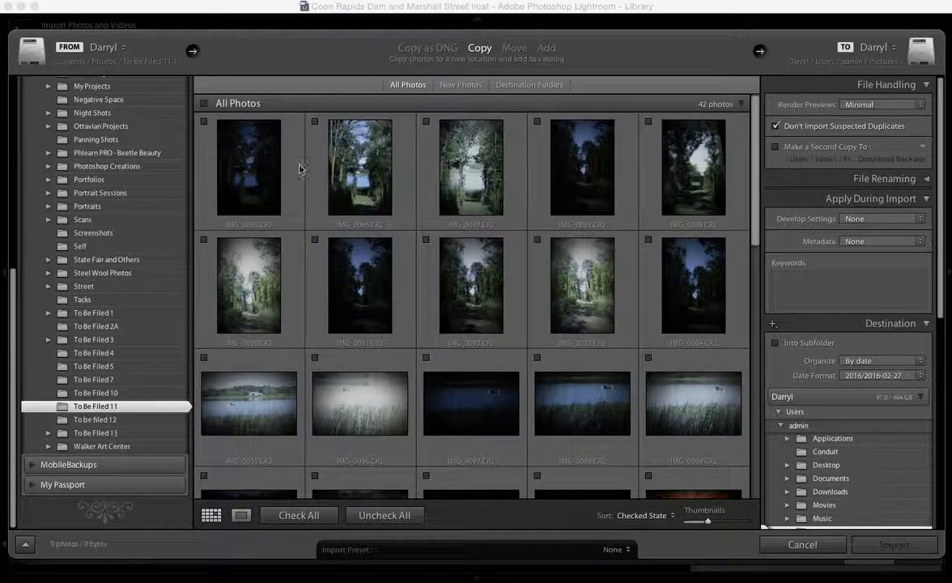
pyautogui.click(203, 123)
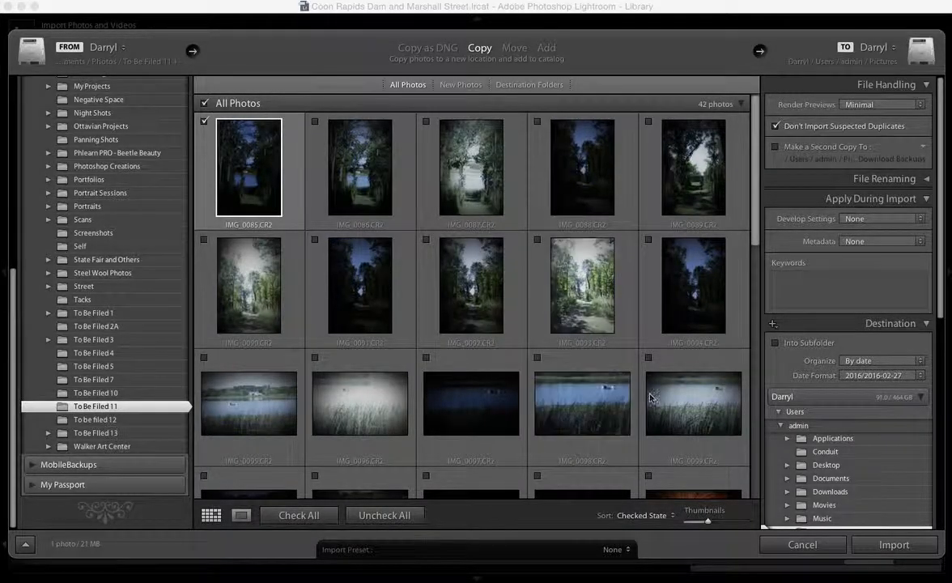
pyautogui.moveTo(757, 212); pyautogui.dragTo(762, 265)
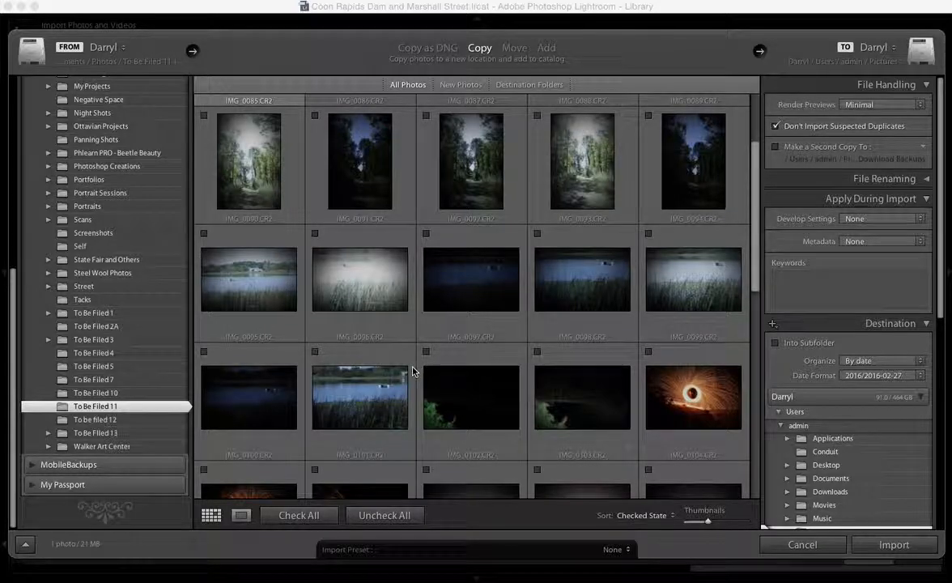
pyautogui.click(315, 352)
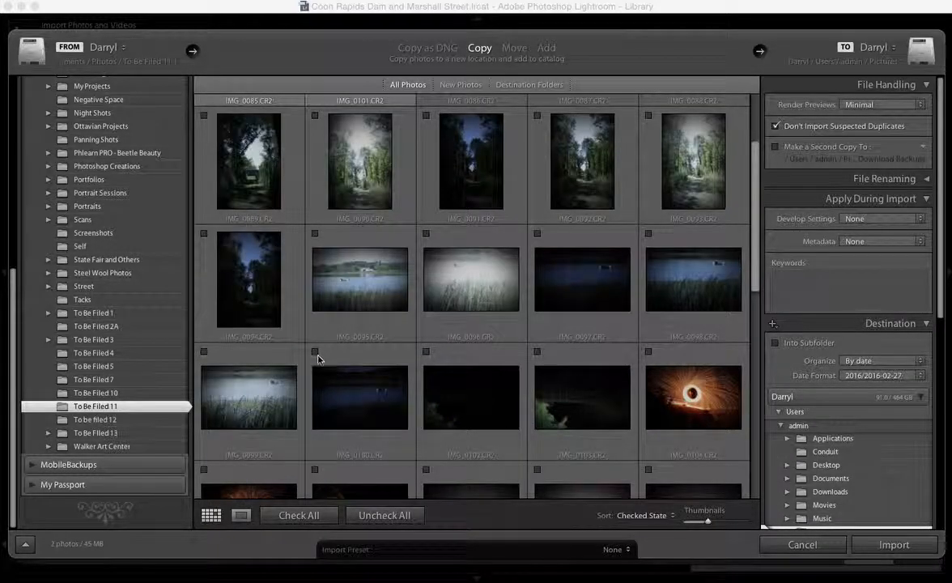
pyautogui.moveTo(753, 236); pyautogui.dragTo(759, 160)
pyautogui.click(426, 121)
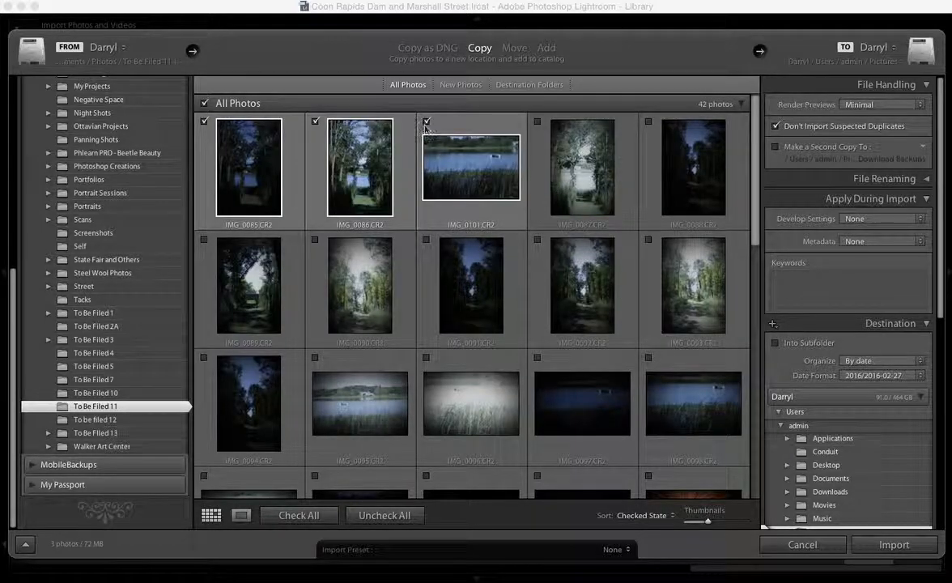
pyautogui.click(537, 122)
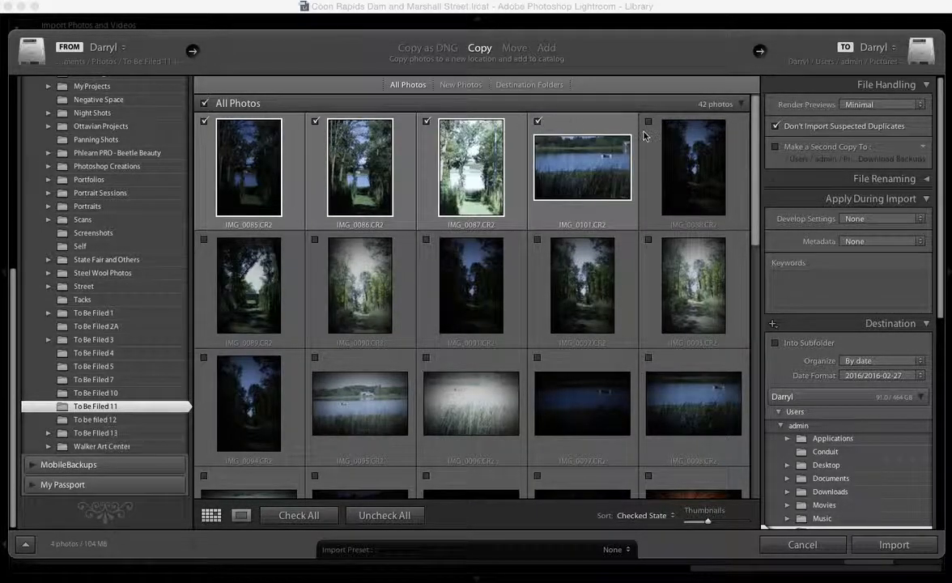
# Mark all photos for import, and exclude IMG_0102 through IMG_0105, returning to the thumbnail grid.
pyautogui.click(299, 515)
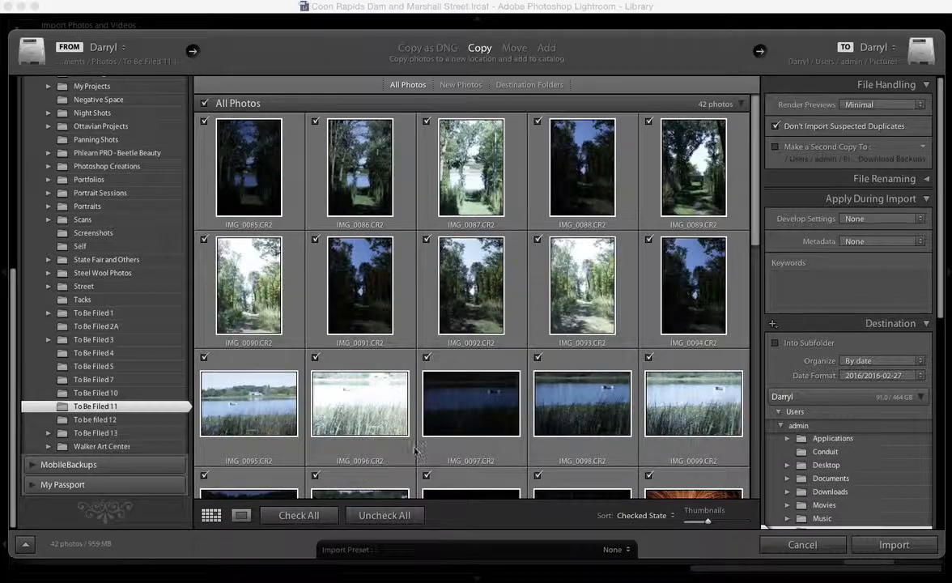
pyautogui.moveTo(749, 202); pyautogui.dragTo(746, 332)
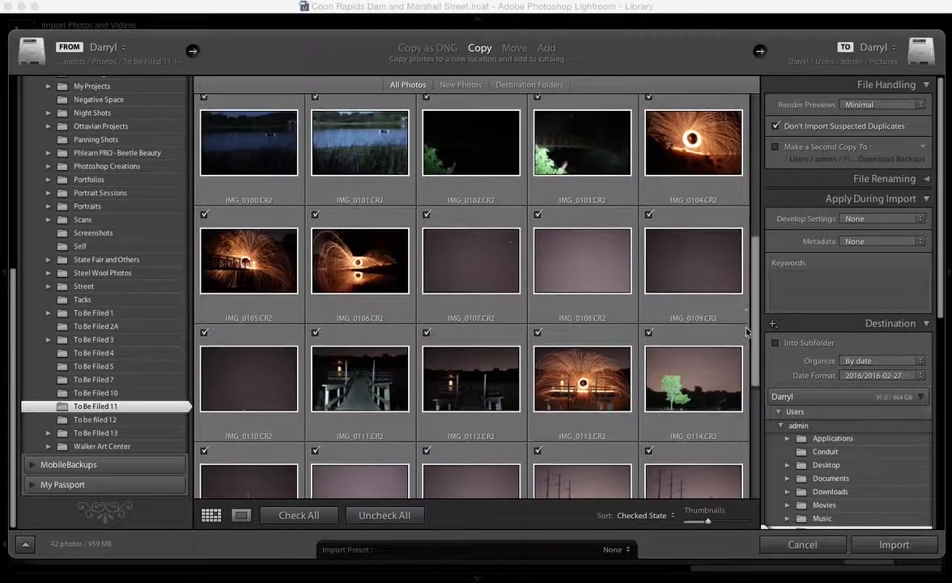
pyautogui.click(426, 97)
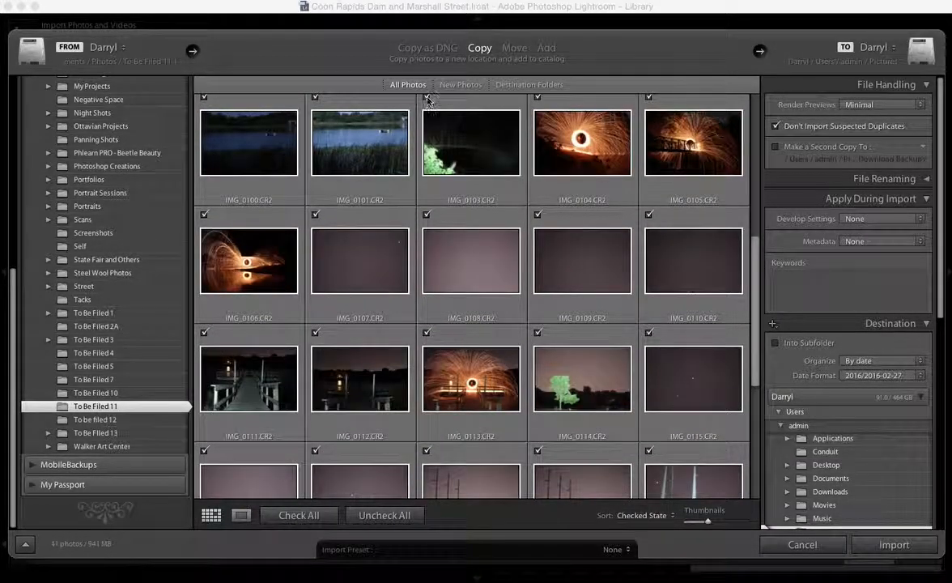
pyautogui.click(426, 98)
pyautogui.click(426, 98)
pyautogui.click(427, 98)
pyautogui.doubleClick(426, 104)
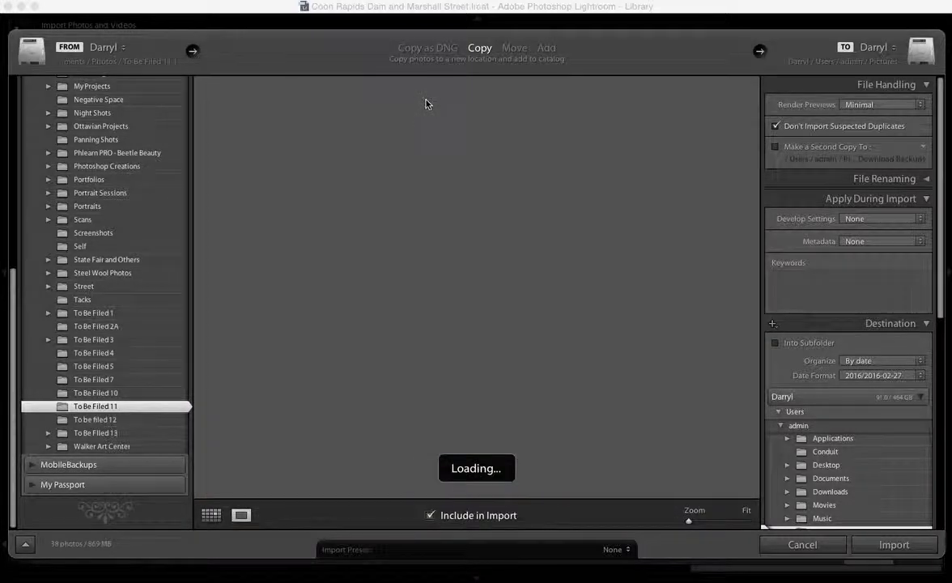
pyautogui.click(209, 516)
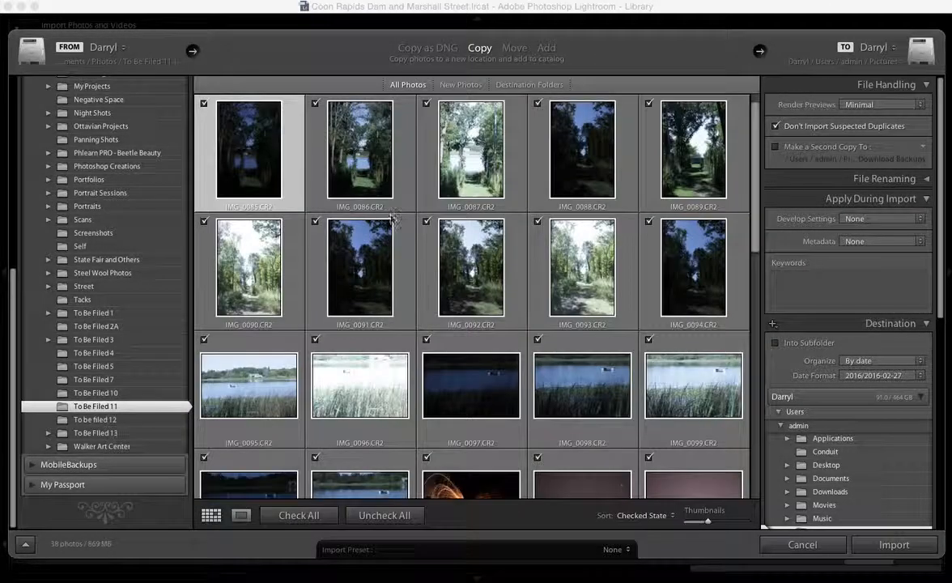
# Exclude IMG_0106 through IMG_0111 from the import and return to the thumbnail grid.
pyautogui.moveTo(755, 219); pyautogui.dragTo(754, 301)
pyautogui.click(426, 215)
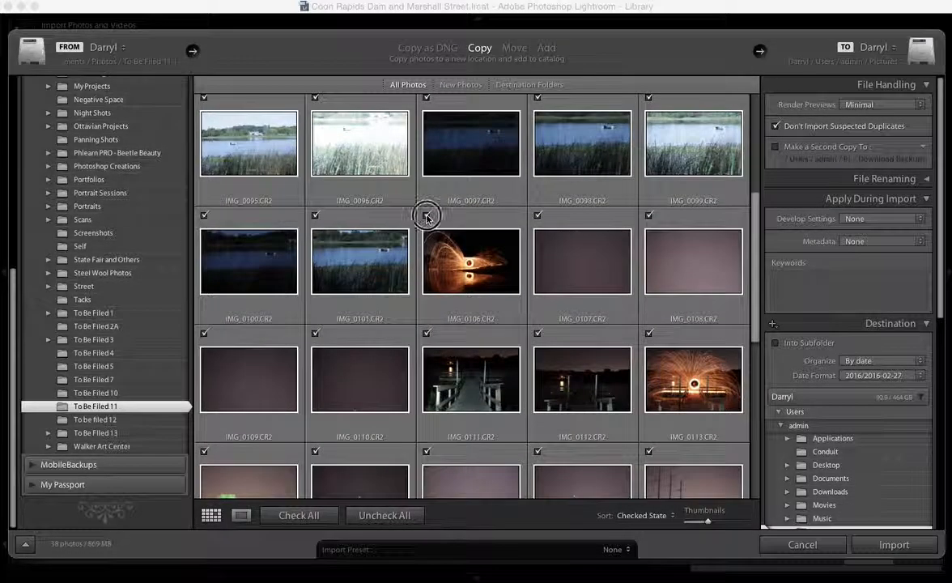
pyautogui.click(426, 216)
pyautogui.click(426, 217)
pyautogui.click(426, 216)
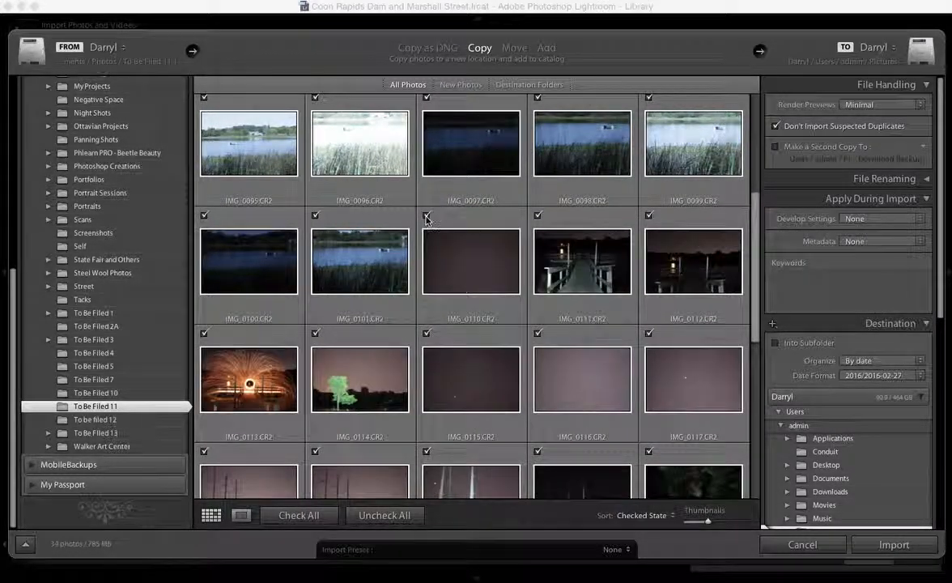
pyautogui.click(425, 216)
pyautogui.click(426, 216)
pyautogui.doubleClick(427, 219)
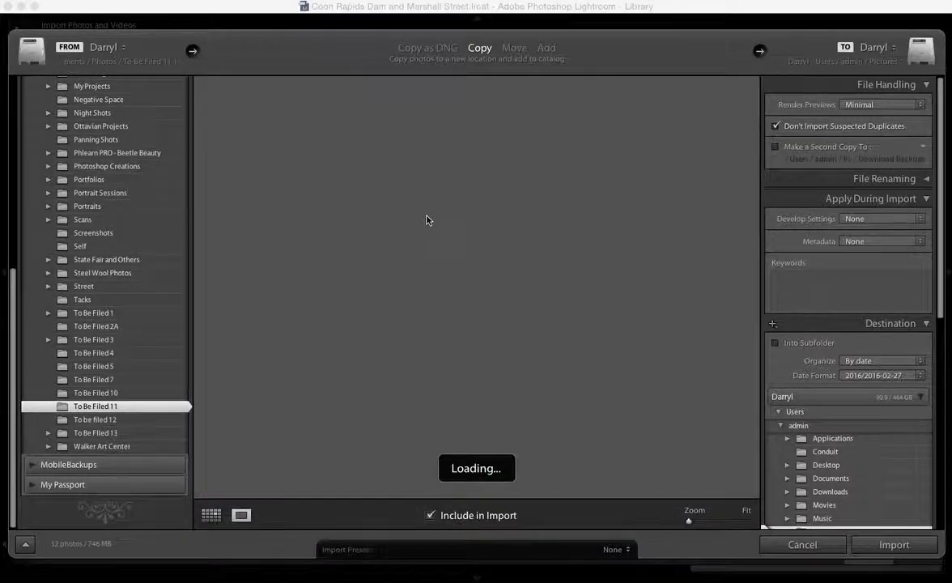
pyautogui.click(212, 514)
# Exclude IMG_0113, IMG_0114 and IMG_0112 from the import.
pyautogui.scroll(5, 382, 165)
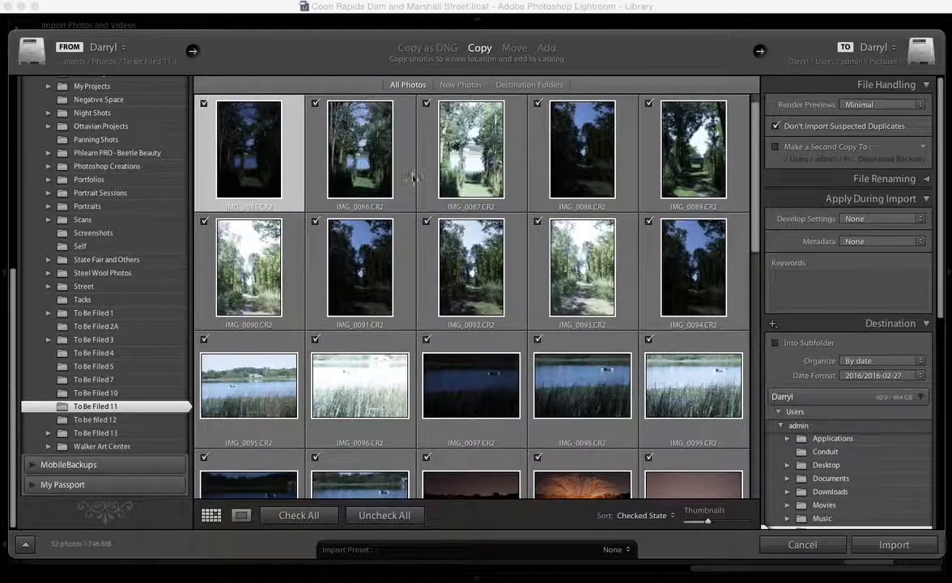
pyautogui.moveTo(757, 225); pyautogui.dragTo(754, 318)
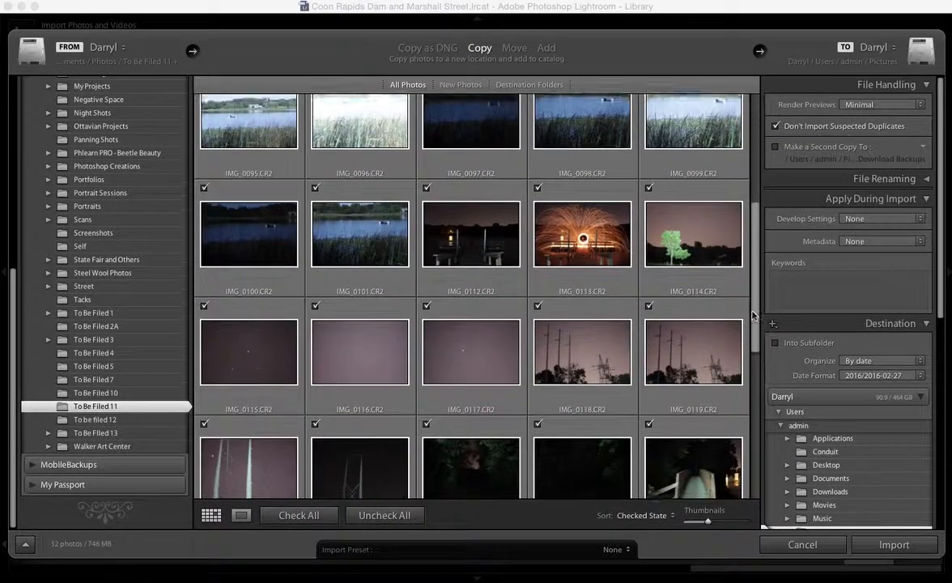
pyautogui.click(539, 194)
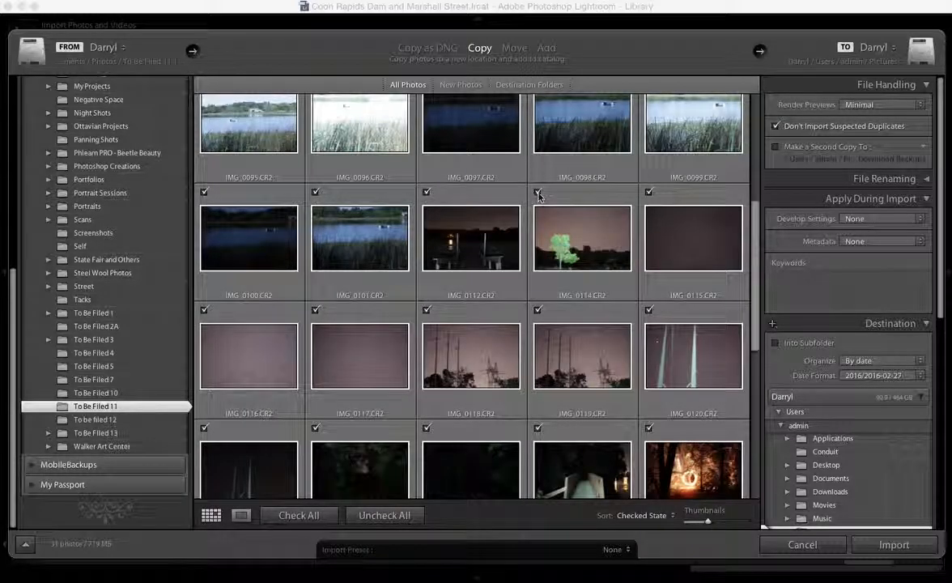
pyautogui.click(538, 192)
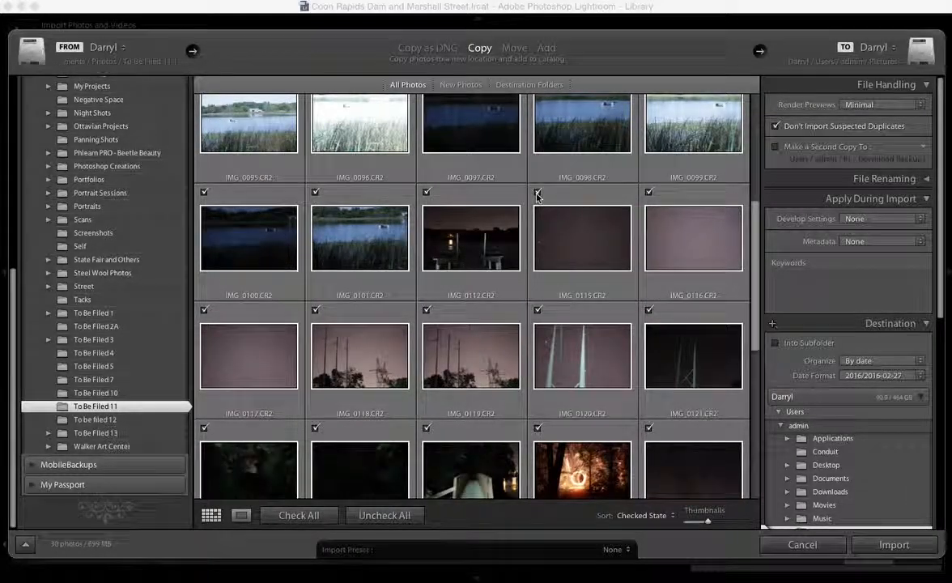
pyautogui.click(426, 193)
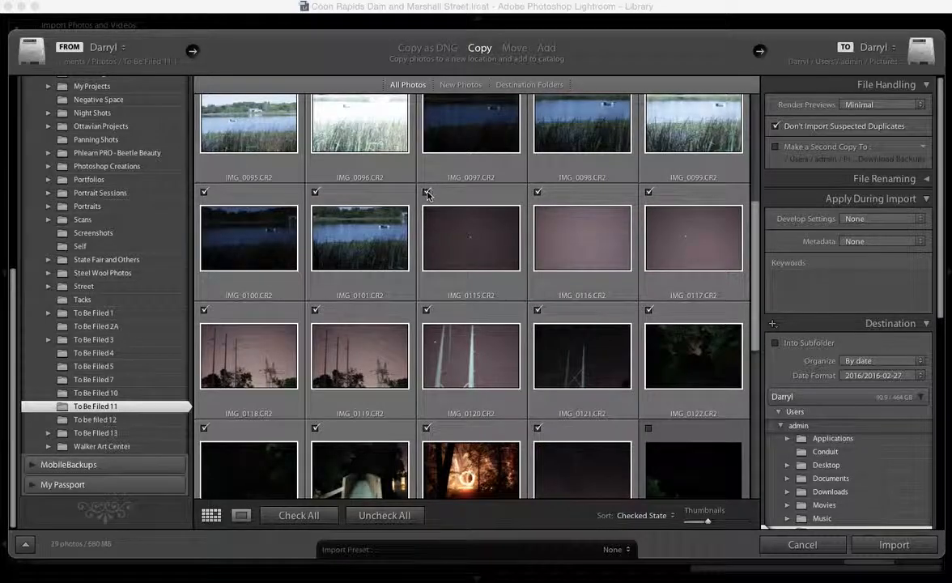
# Exclude IMG_0115 through IMG_0120 from the import.
pyautogui.click(426, 194)
pyautogui.click(426, 194)
pyautogui.click(425, 194)
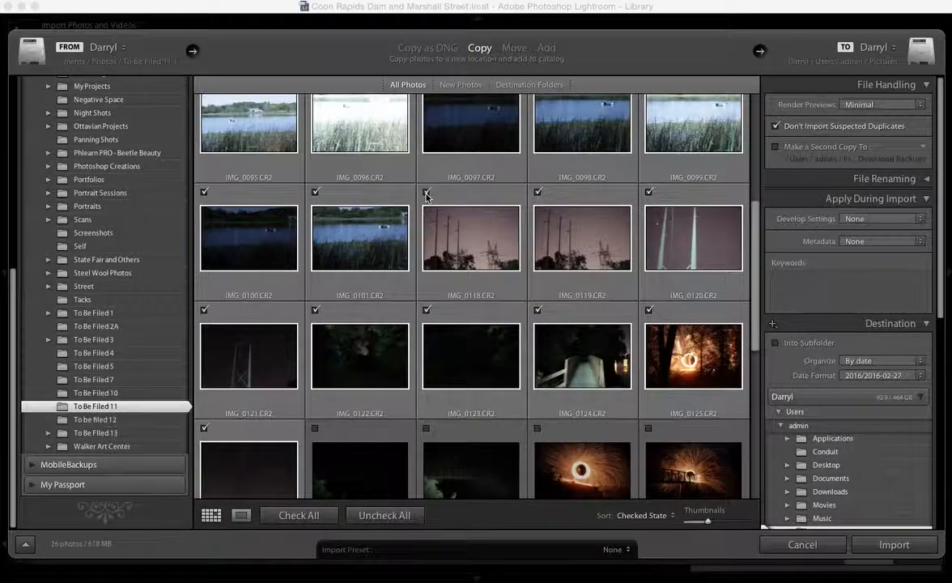
pyautogui.click(426, 193)
pyautogui.click(426, 194)
pyautogui.click(427, 193)
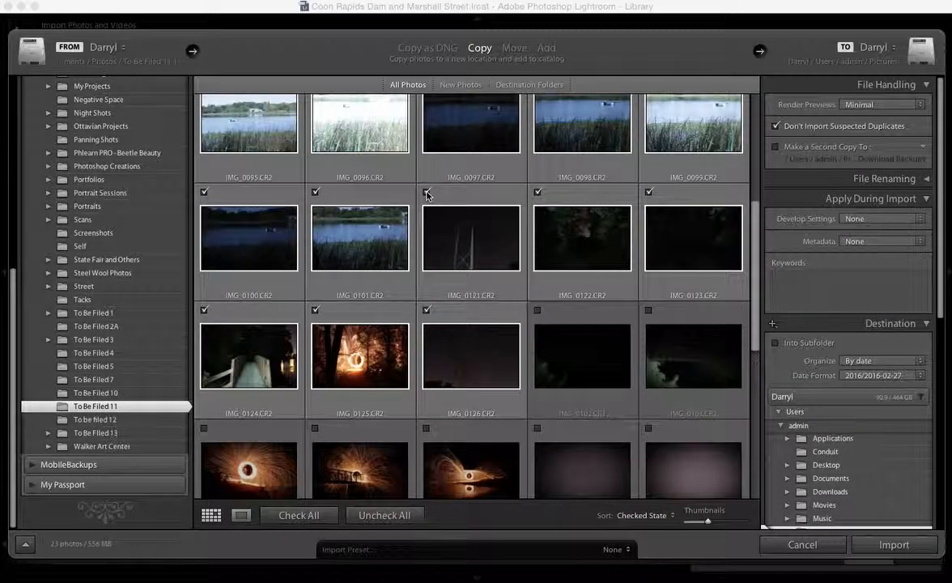
# Exclude IMG_0121, IMG_0126 and IMG_0125 from the import, working in the thumbnail grid.
pyautogui.click(428, 194)
pyautogui.doubleClick(427, 195)
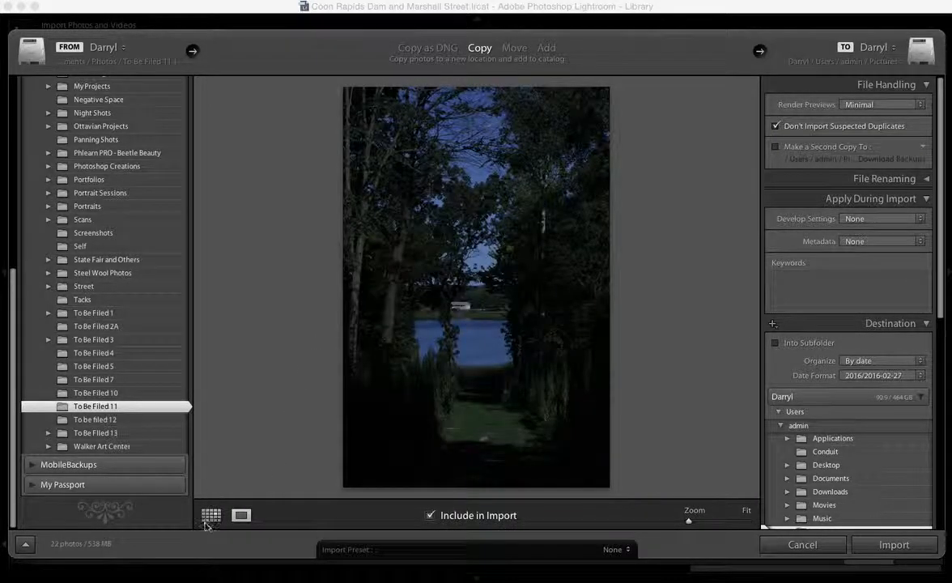
pyautogui.click(210, 515)
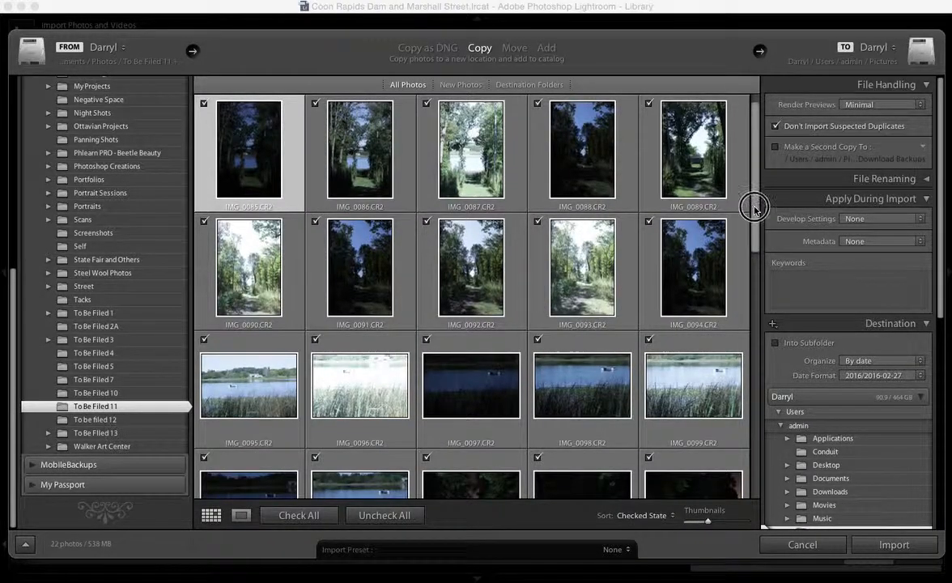
pyautogui.scroll(-10, 744, 242)
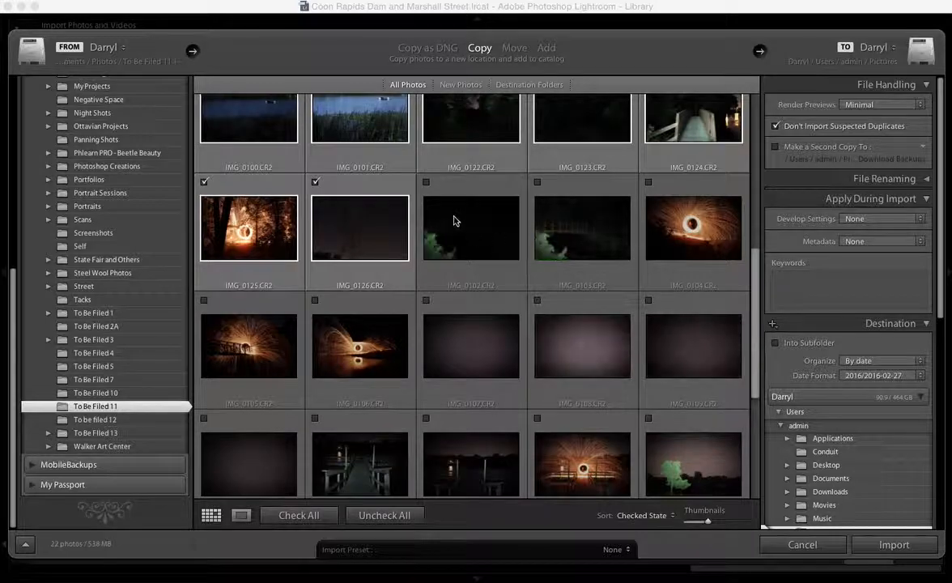
pyautogui.click(315, 182)
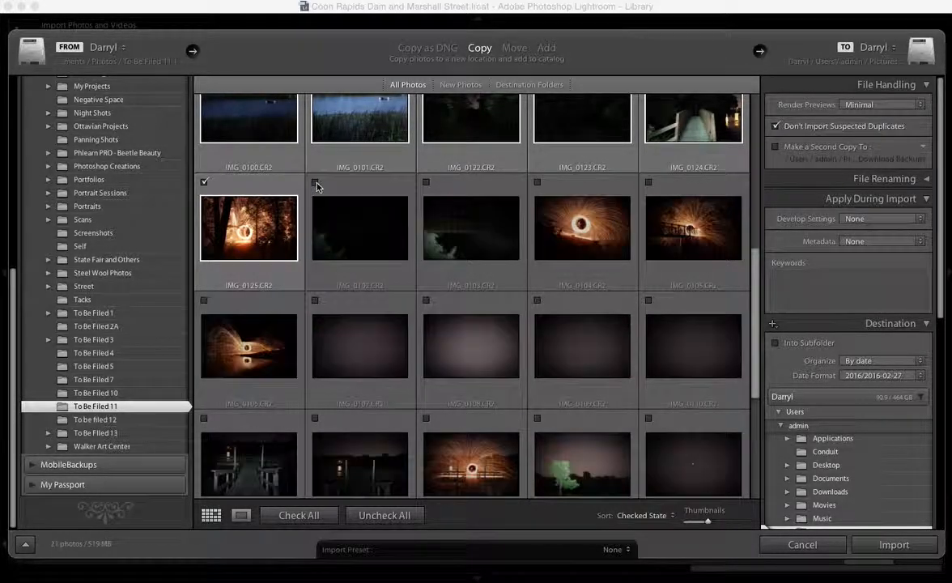
pyautogui.click(204, 182)
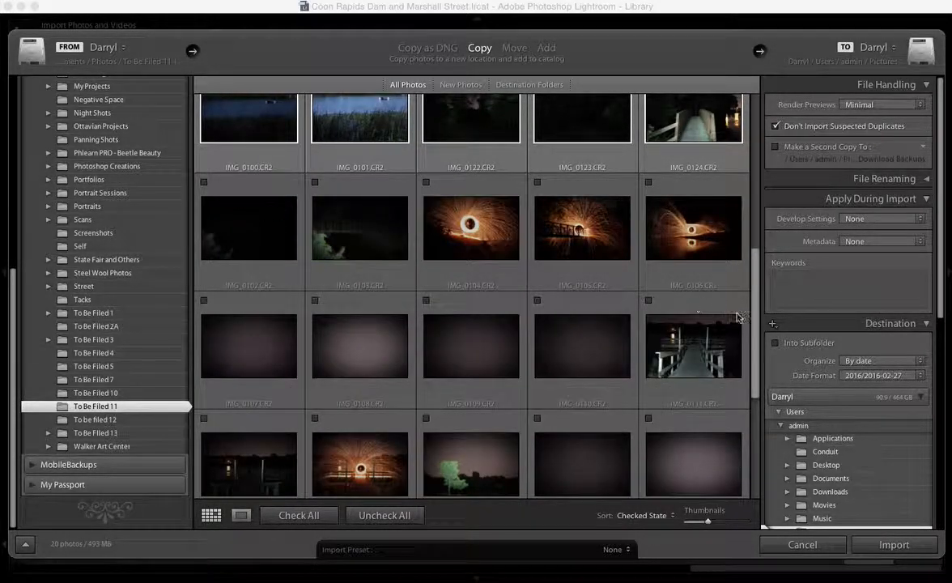
# Exclude the remaining dark night shots IMG_0122, IMG_0123 and IMG_0124 from the import.
pyautogui.moveTo(757, 326); pyautogui.dragTo(751, 255)
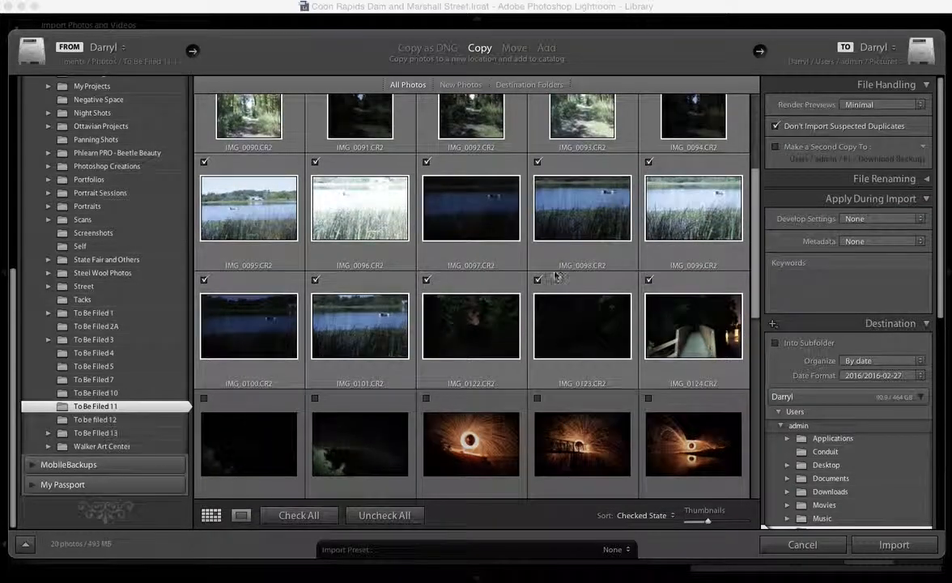
pyautogui.click(426, 280)
pyautogui.click(426, 279)
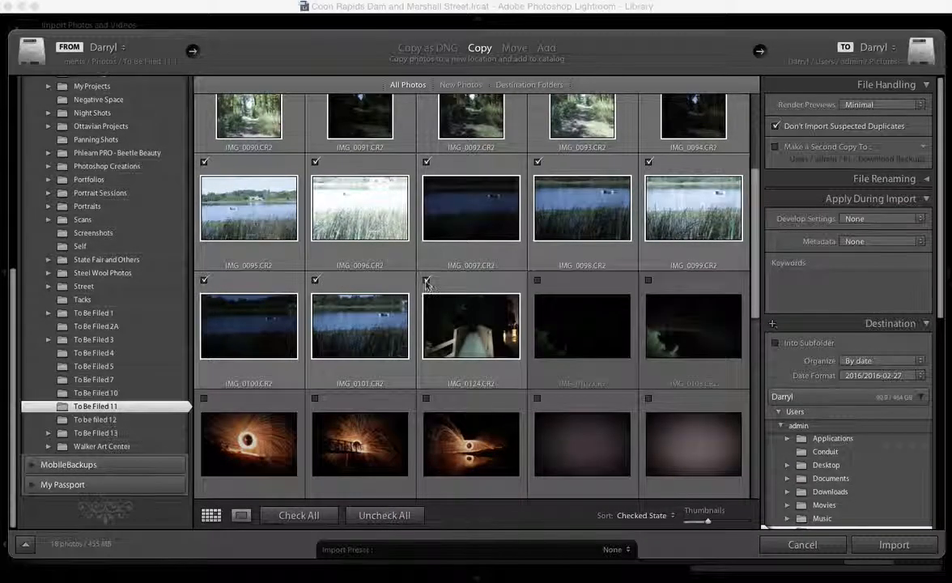
pyautogui.click(426, 280)
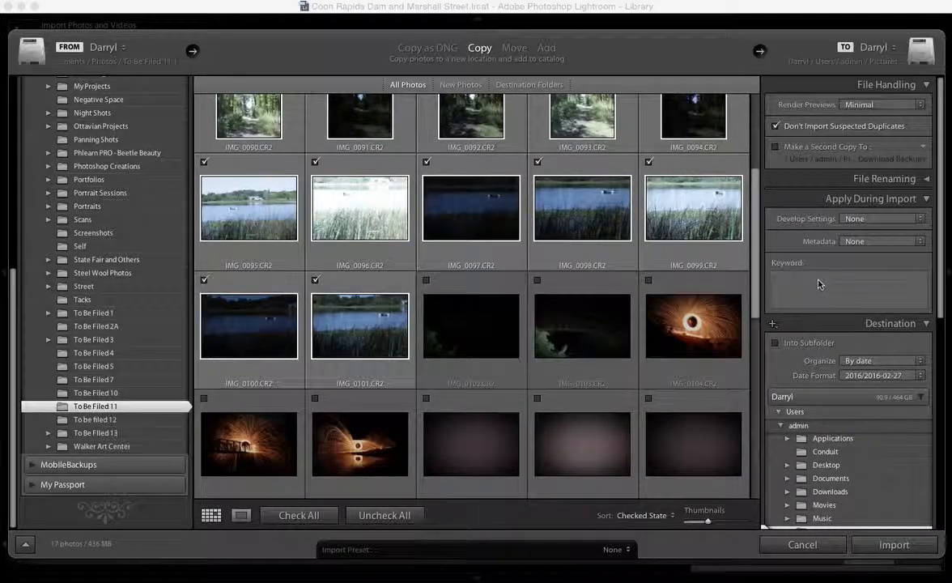
pyautogui.moveTo(758, 263); pyautogui.dragTo(759, 159)
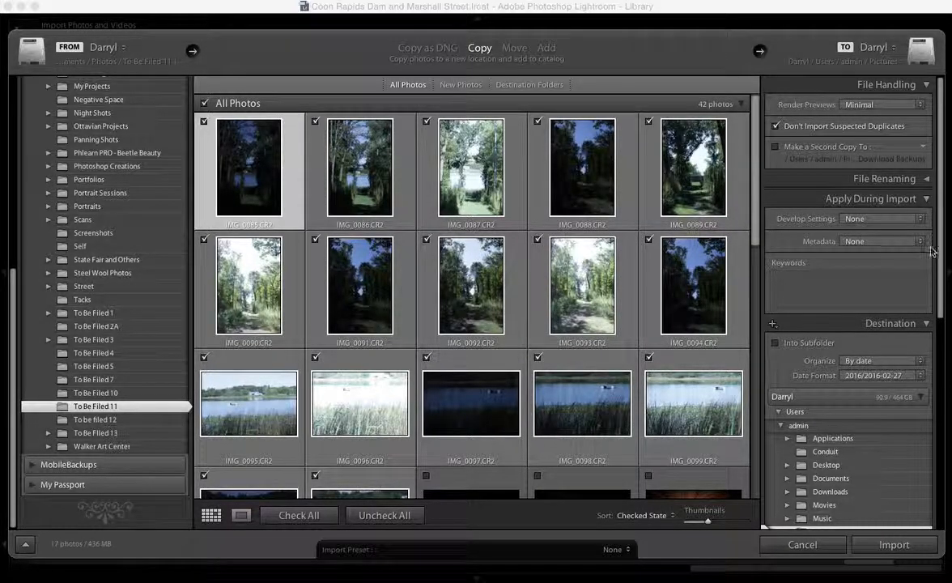
pyautogui.click(838, 279)
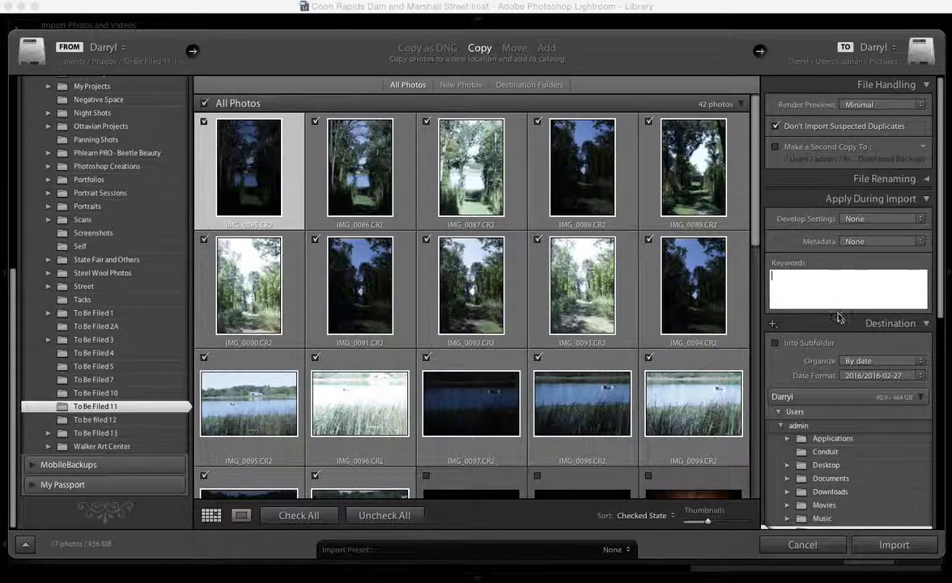
pyautogui.click(923, 202)
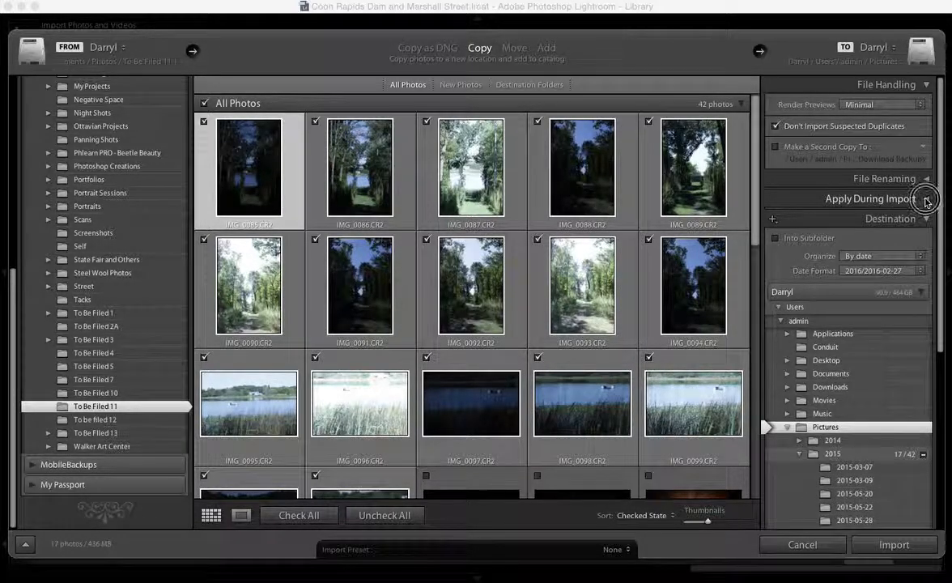
pyautogui.click(926, 201)
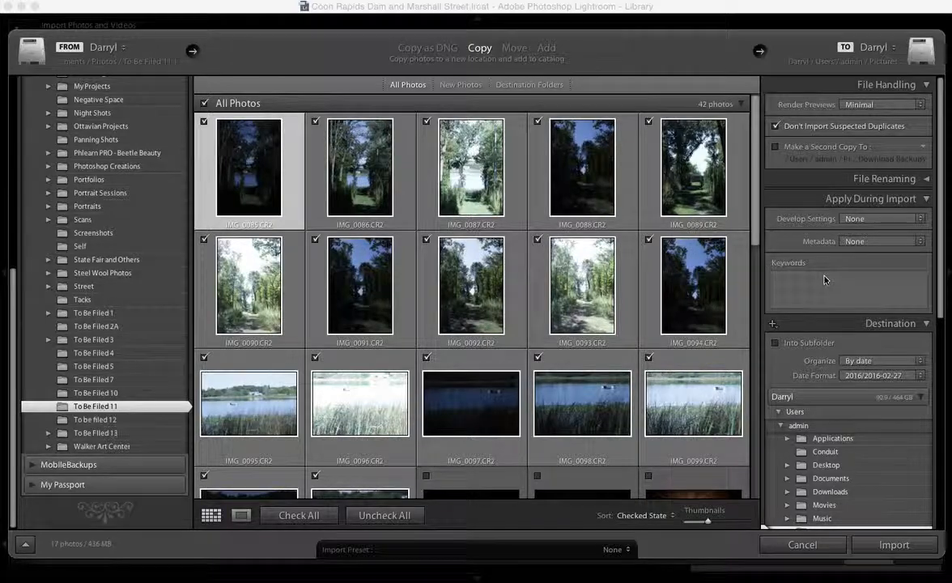
# Set the OPP metadata preset to apply during import.
pyautogui.click(920, 242)
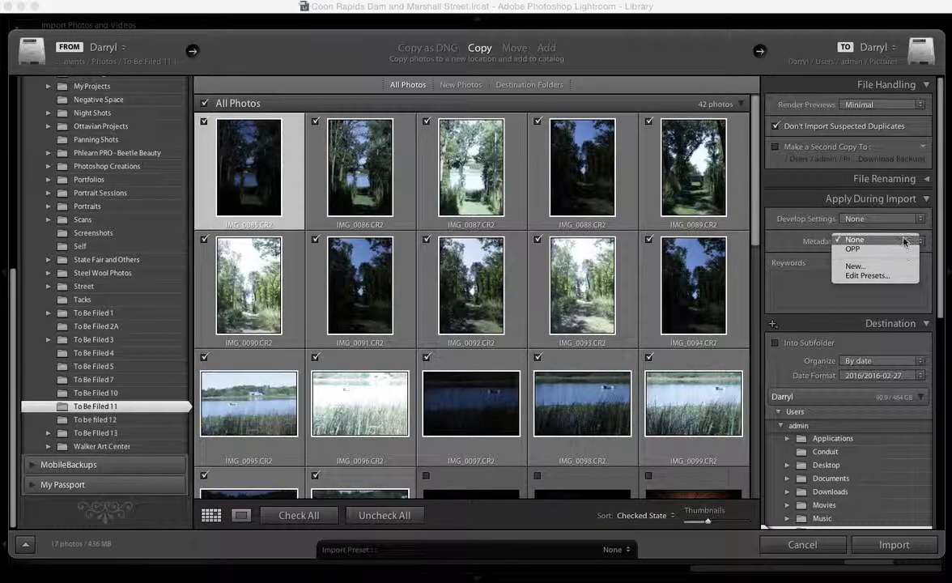
pyautogui.click(902, 243)
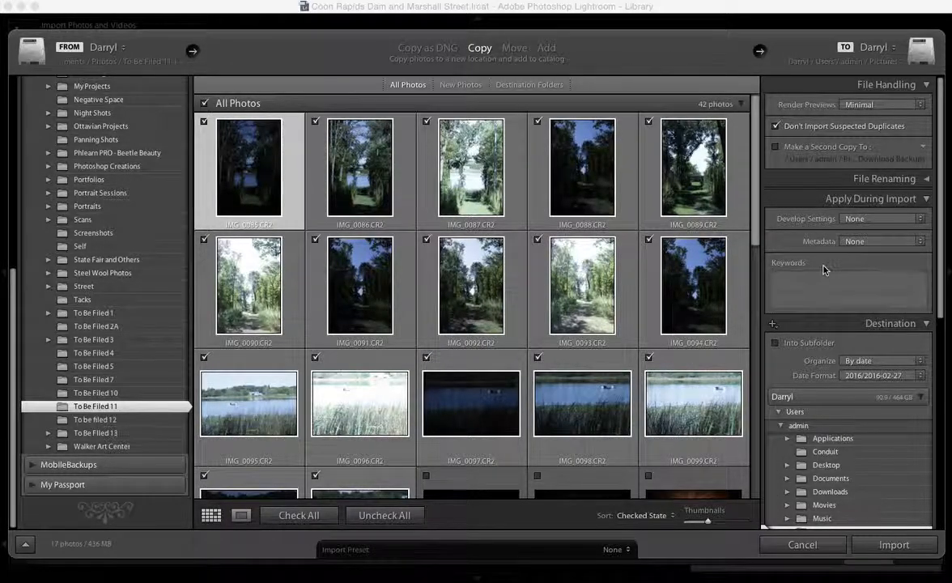
pyautogui.click(921, 242)
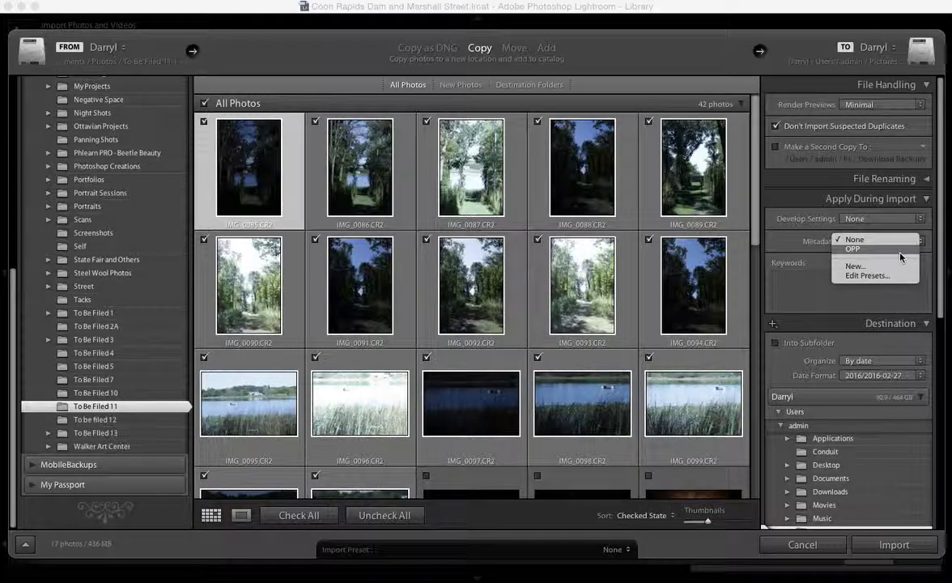
pyautogui.click(854, 245)
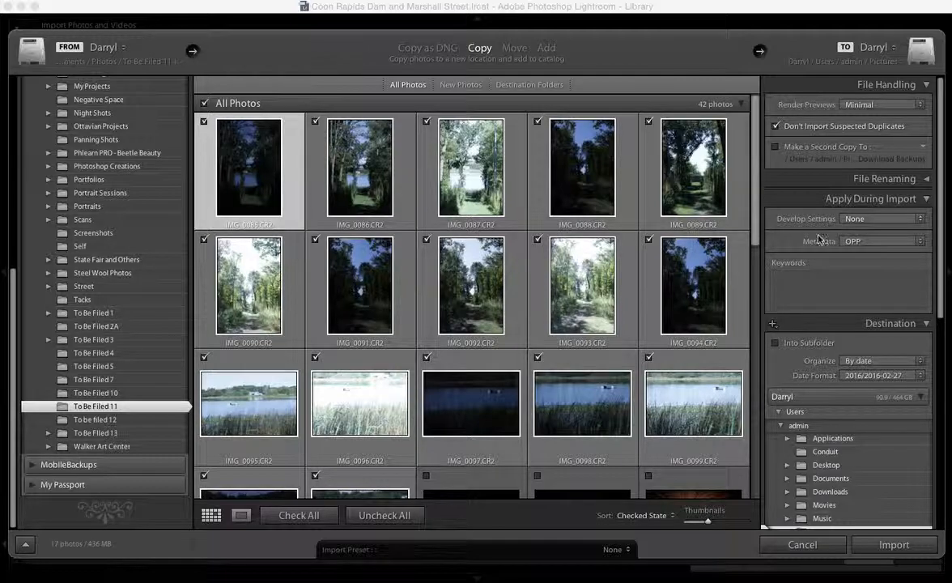
# Look through the available develop presets for the import and keep Develop Settings at None.
pyautogui.click(915, 221)
pyautogui.click(901, 217)
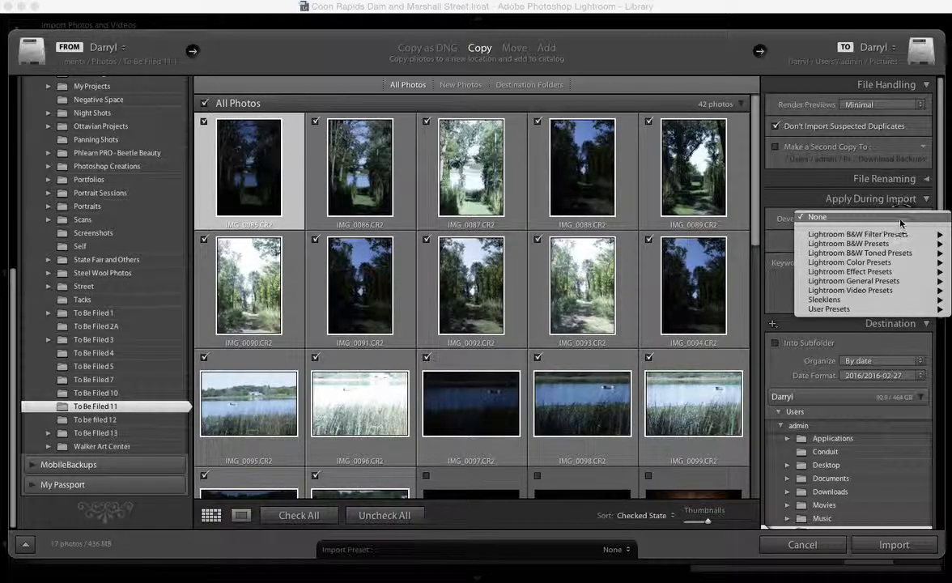
pyautogui.click(920, 220)
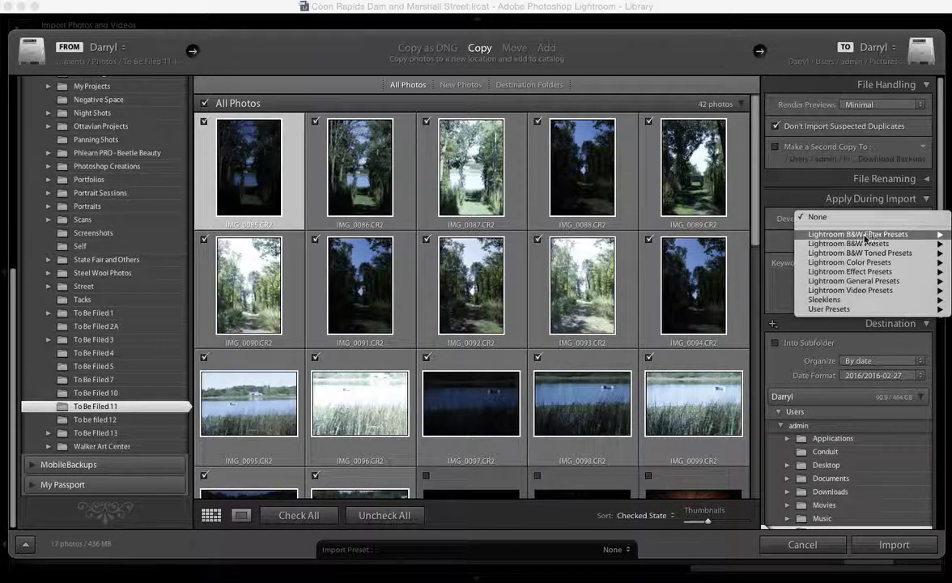
pyautogui.click(803, 217)
# Enter Minnesota and Nature as keywords to apply during import.
pyautogui.click(837, 282)
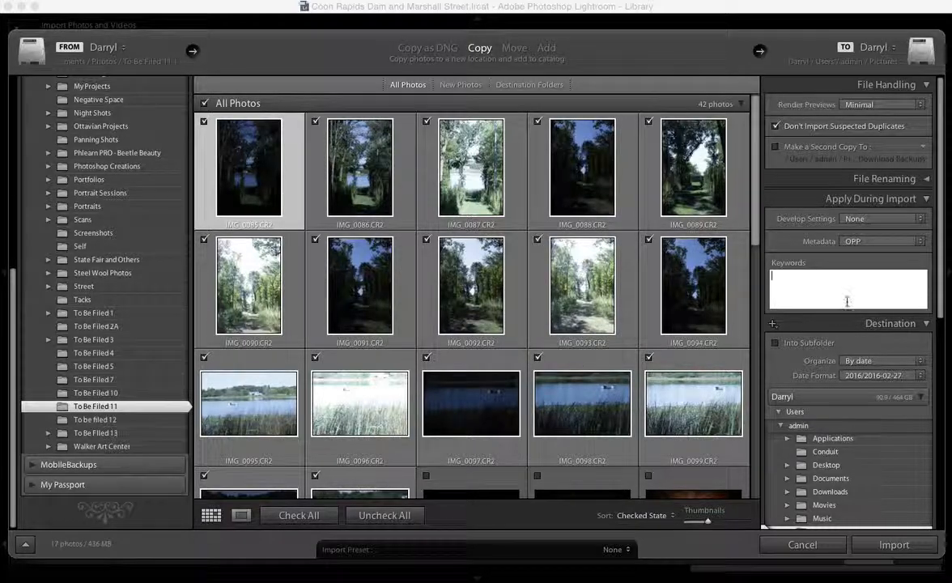
pyautogui.write('Minnesota')
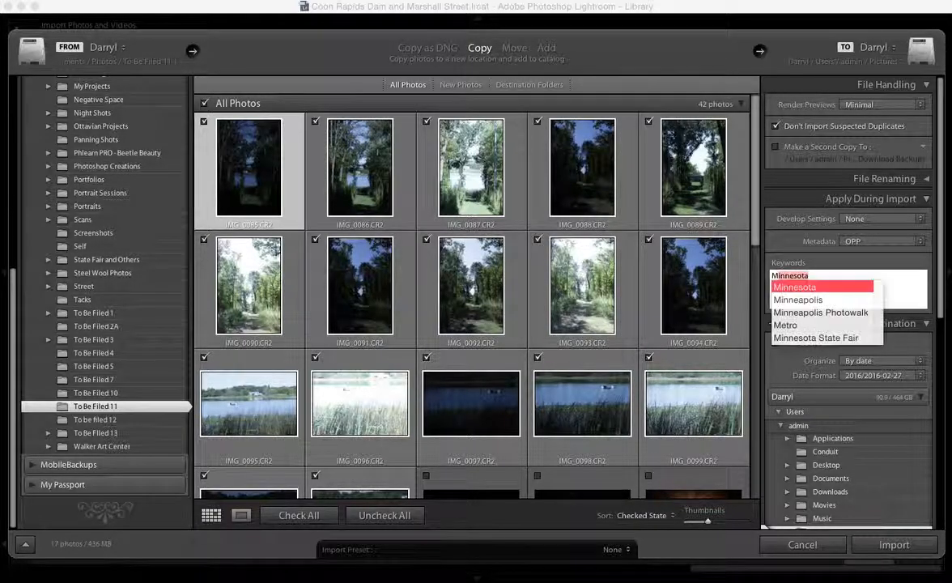
pyautogui.press('Return')
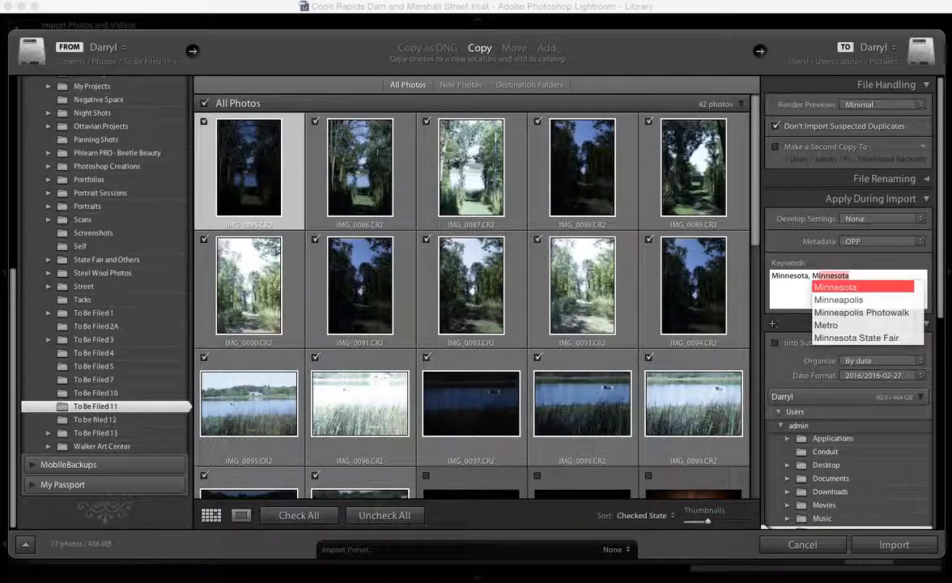
pyautogui.press('BackSpace')
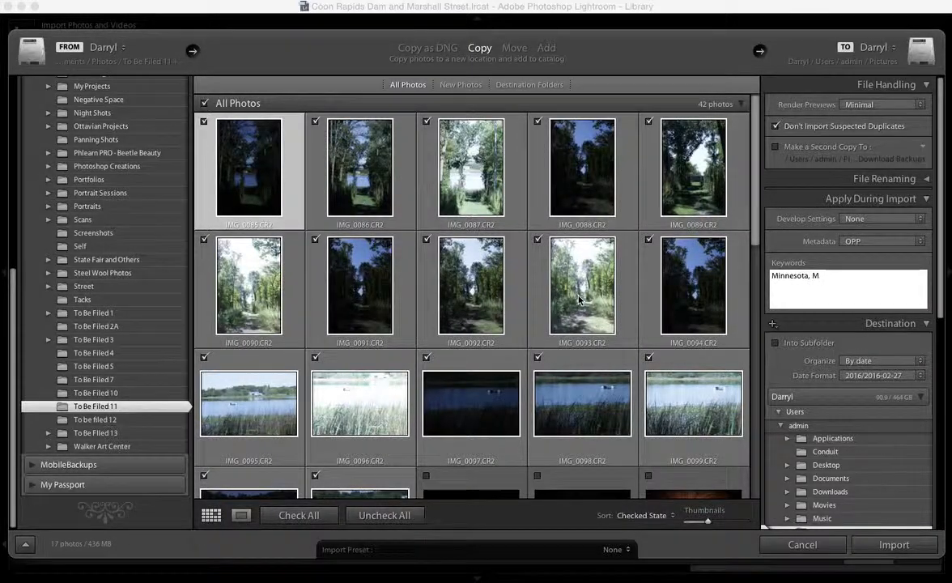
pyautogui.press('BackSpace')
pyautogui.write('Nature')
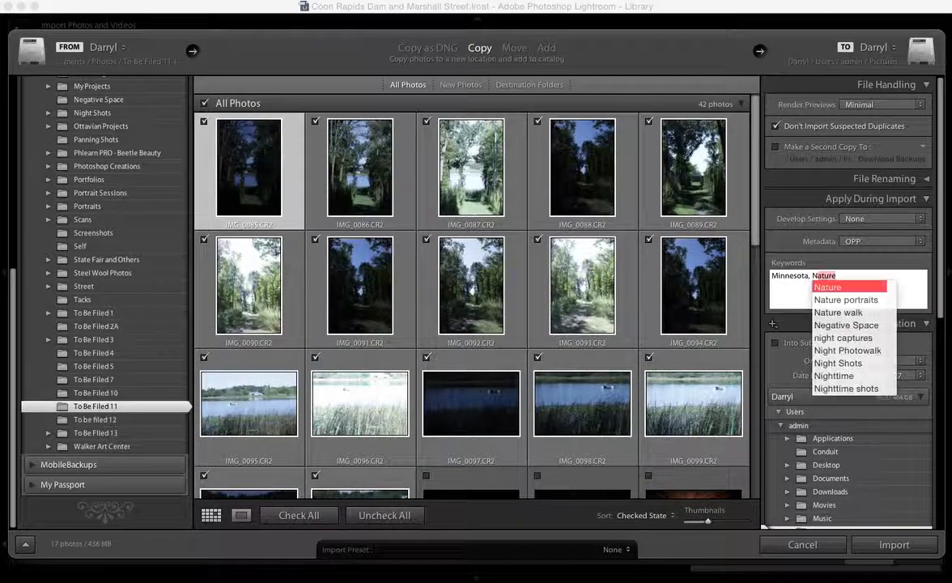
pyautogui.write(',')
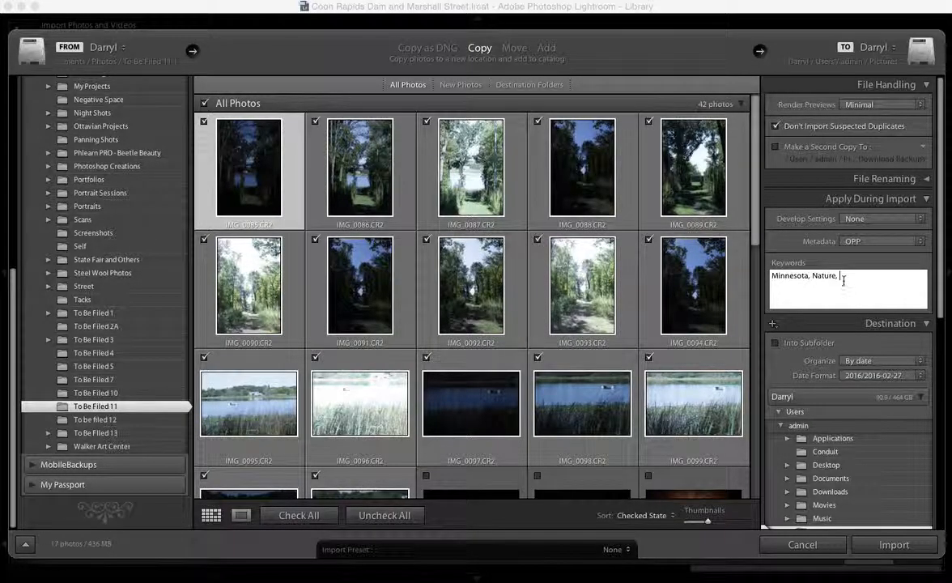
# Add the suggested keyword Nature walk to the import keywords.
pyautogui.write('Nature')
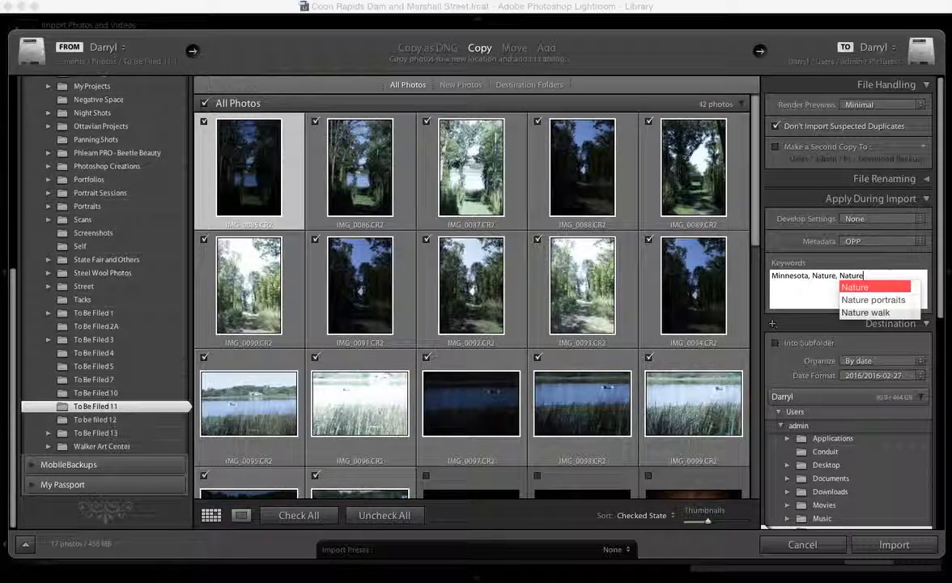
pyautogui.press('Down')
pyautogui.press('Down')
pyautogui.press('Return')
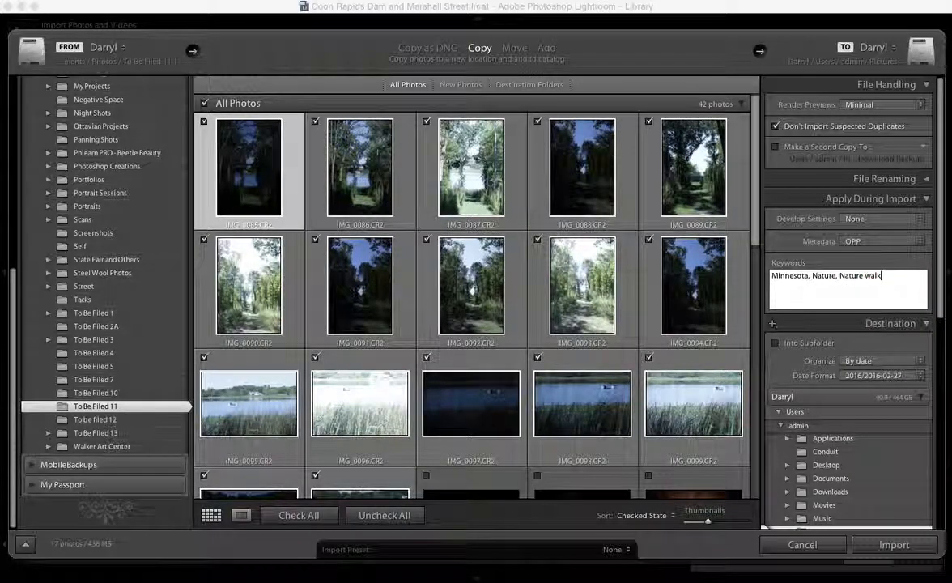
pyautogui.write('Nature portraits')
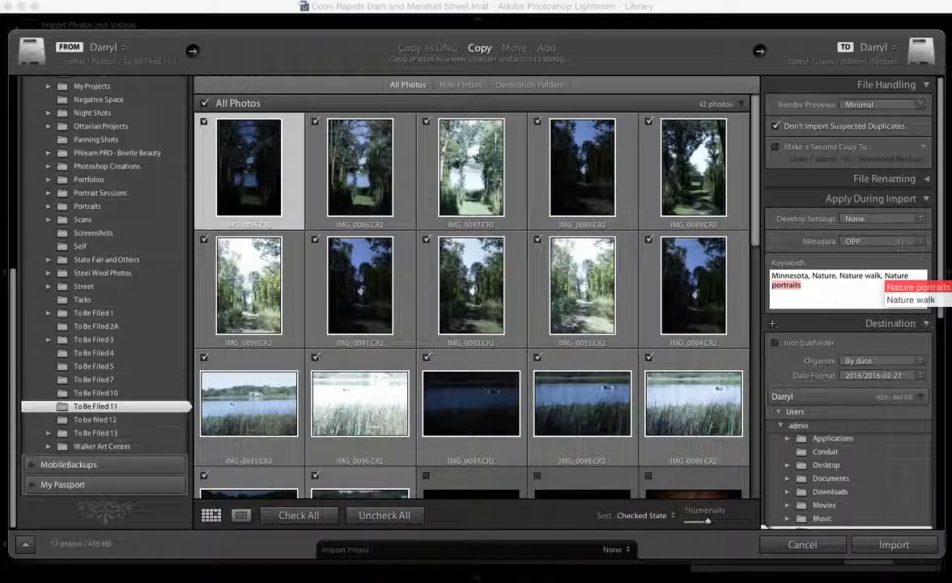
pyautogui.press('Return')
pyautogui.press('BackSpace')
pyautogui.press('BackSpace')
pyautogui.press('BackSpace')
pyautogui.press('BackSpace')
pyautogui.press('BackSpace')
pyautogui.press('BackSpace')
pyautogui.press('BackSpace')
pyautogui.press('BackSpace')
pyautogui.press('BackSpace')
pyautogui.press('BackSpace')
pyautogui.press('BackSpace')
pyautogui.press('BackSpace')
pyautogui.press('BackSpace')
pyautogui.press('BackSpace')
pyautogui.press('BackSpace')
pyautogui.press('BackSpace')
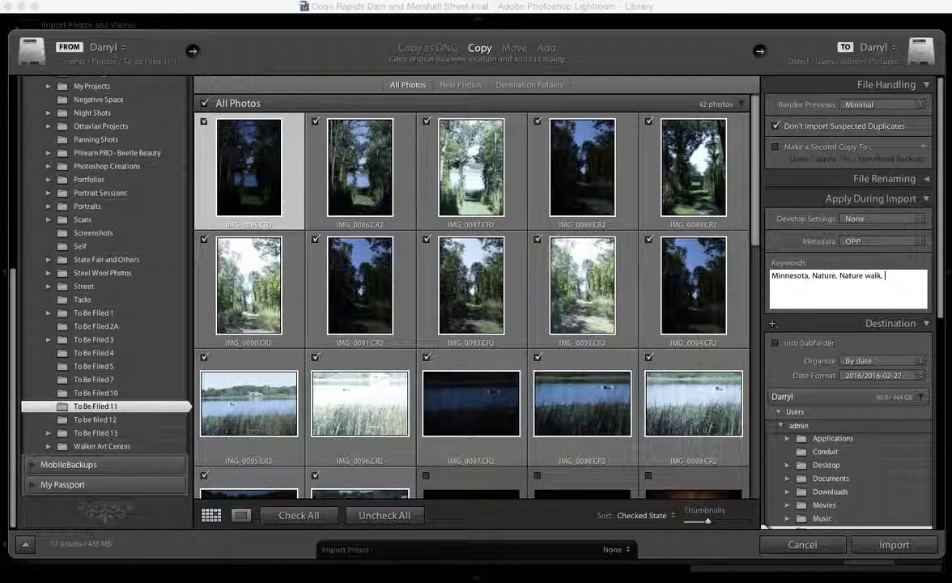
# Add Trees and Water to the import keywords, checking the included lake photos in the grid.
pyautogui.write('Trees,')
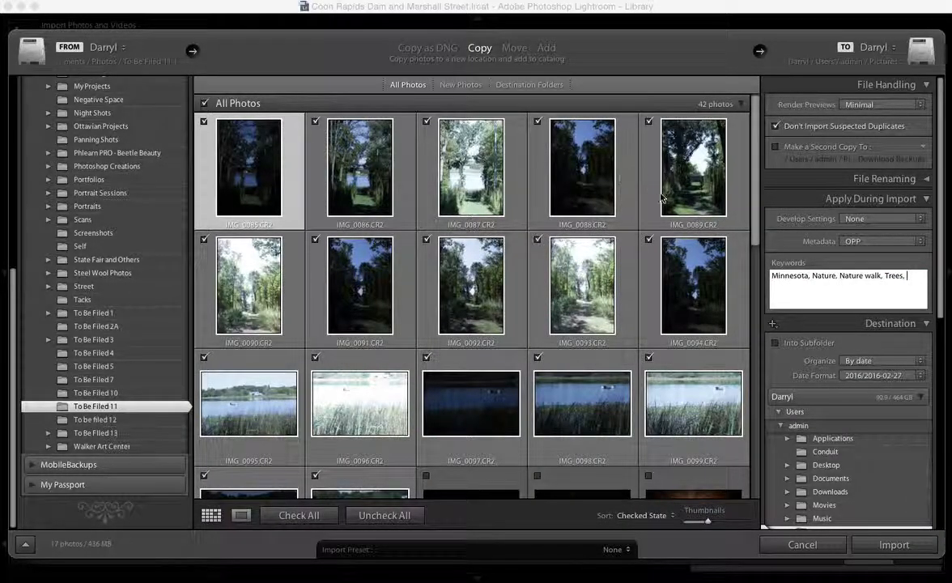
pyautogui.scroll(-1, 608, 328)
pyautogui.scroll(-5, 609, 328)
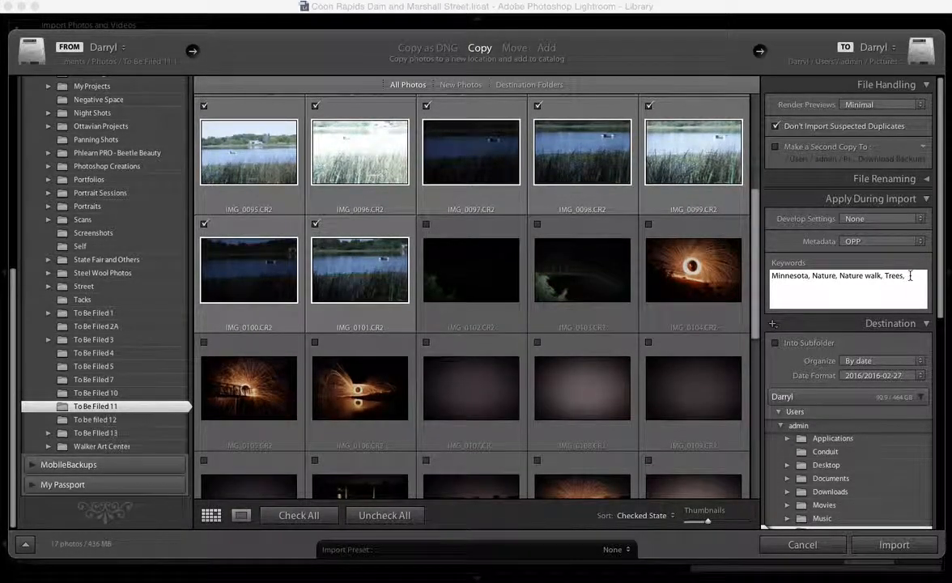
pyautogui.write('Water Bottle,')
pyautogui.write(',')
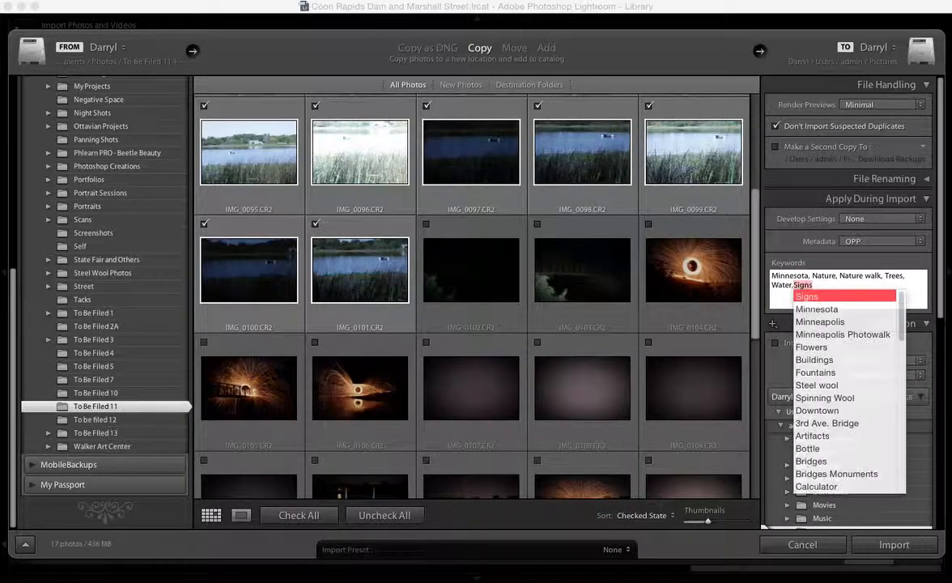
pyautogui.scroll(5, 653, 304)
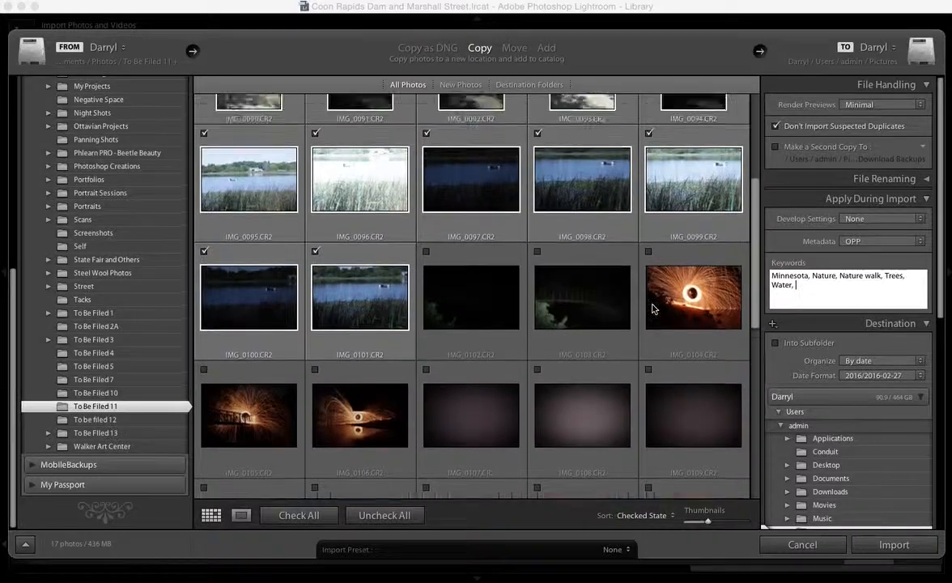
pyautogui.scroll(1, 654, 304)
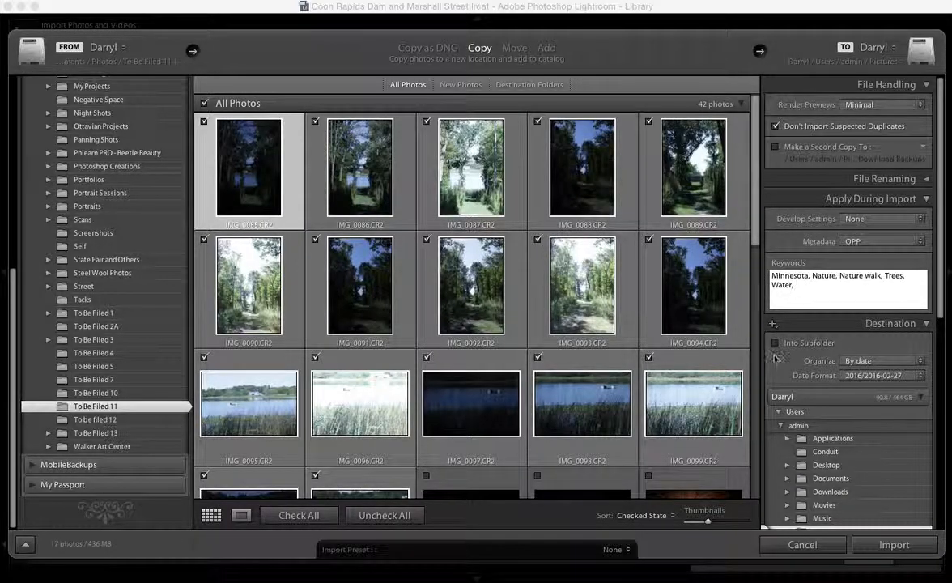
# Import the checked photos with the chosen settings and briefly view the first one in the Develop module before returning to the Library.
pyautogui.click(894, 545)
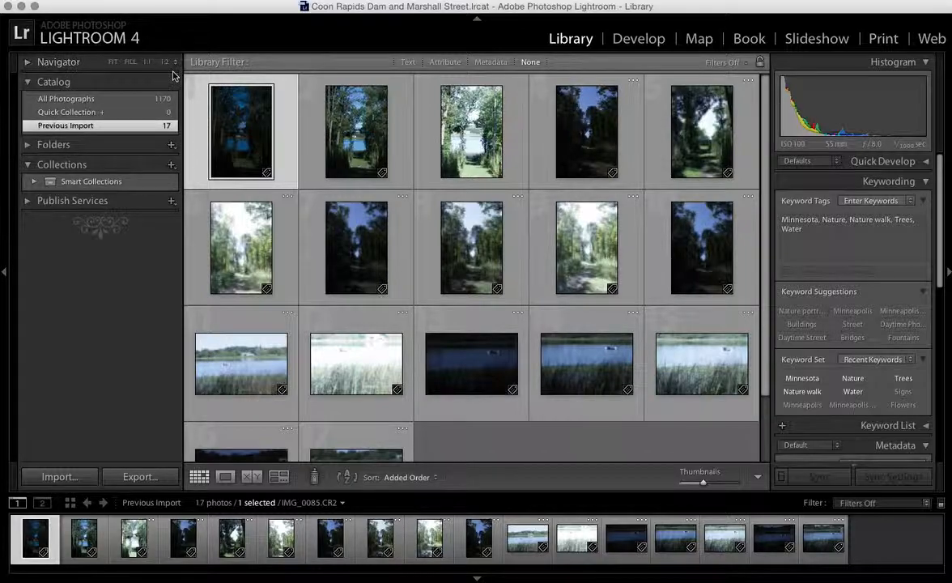
pyautogui.click(641, 49)
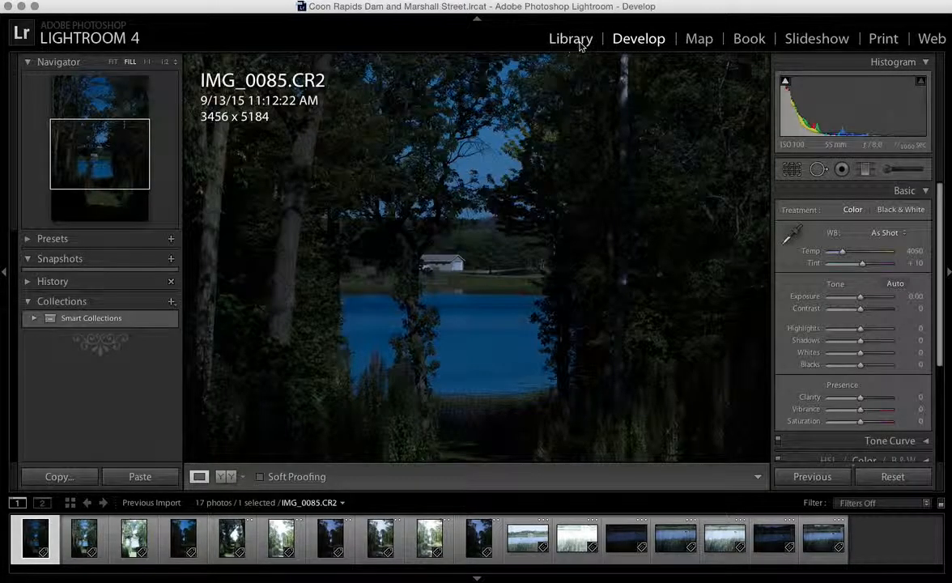
pyautogui.click(578, 40)
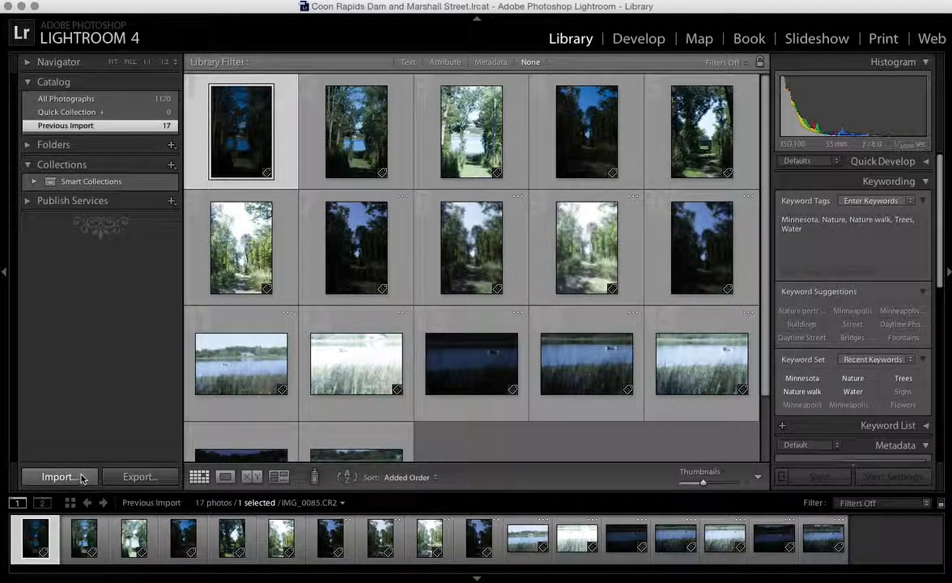
# Start a new import and choose the To be filed 12 folder as the photo source.
pyautogui.press('super+shift+i')
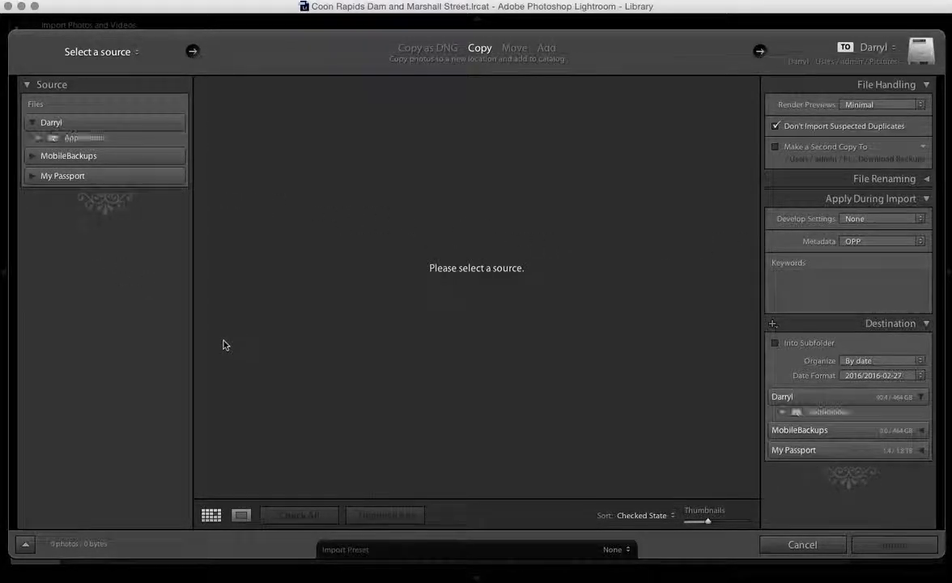
pyautogui.scroll(-5, 136, 421)
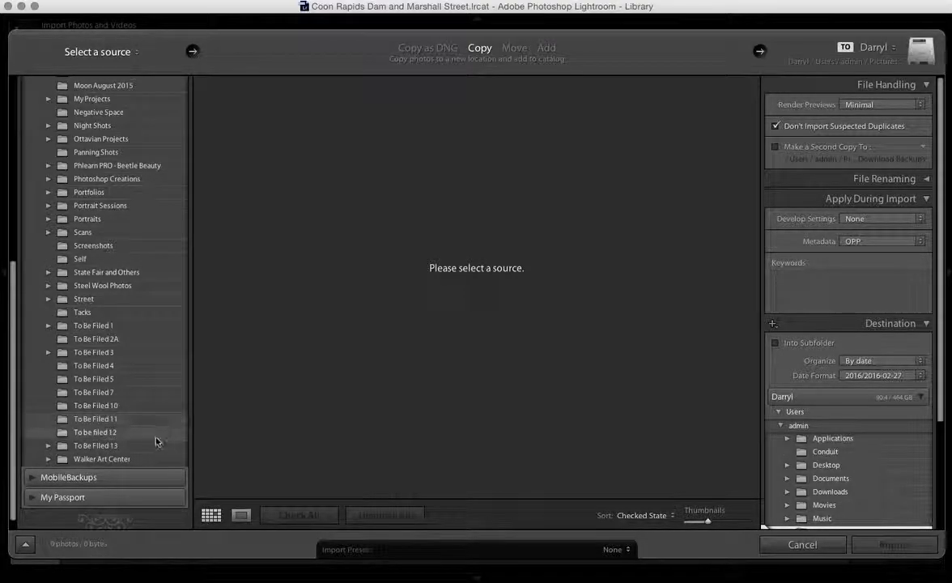
pyautogui.click(157, 434)
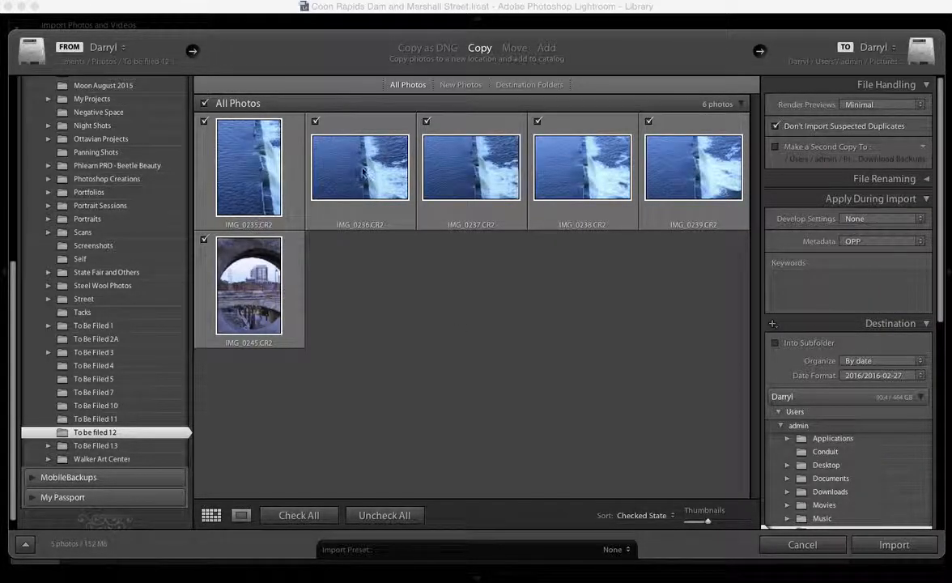
# Enter Minnesota, Minneapolis and Minneapolis Photowalk as keywords to apply during import.
pyautogui.click(807, 291)
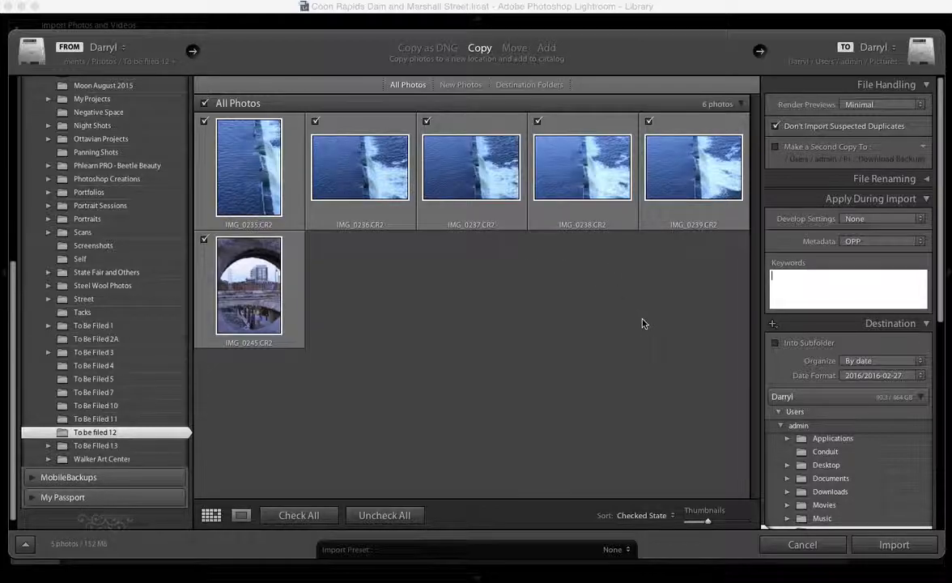
pyautogui.write('Minnesota')
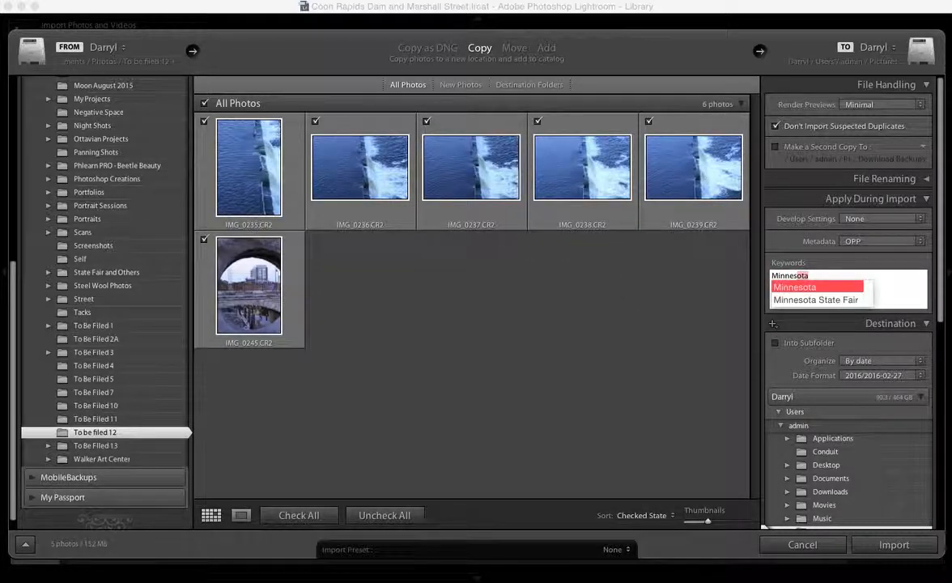
pyautogui.write(', Minneapolis')
pyautogui.press('Return')
pyautogui.write(', M')
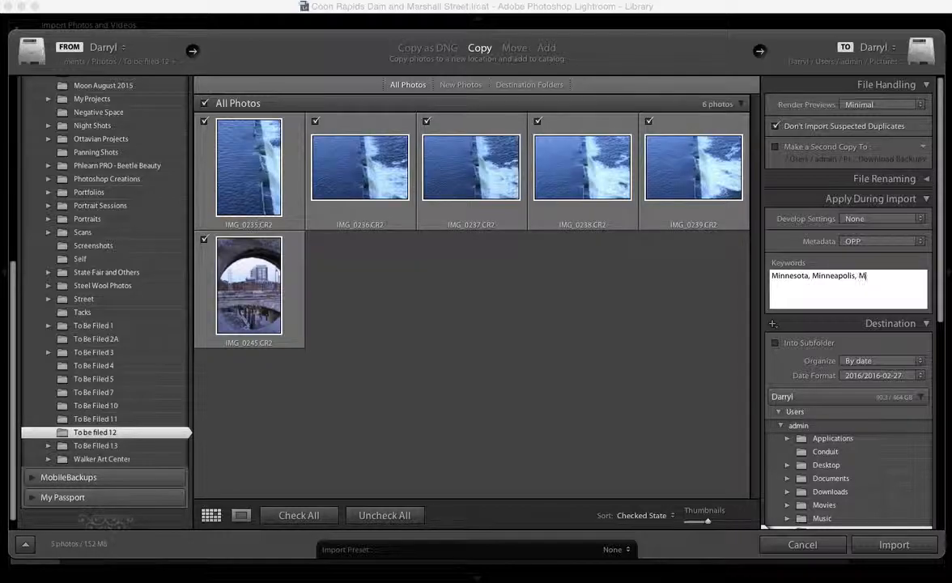
pyautogui.write('inneapolis')
pyautogui.press('Down')
pyautogui.press('Return')
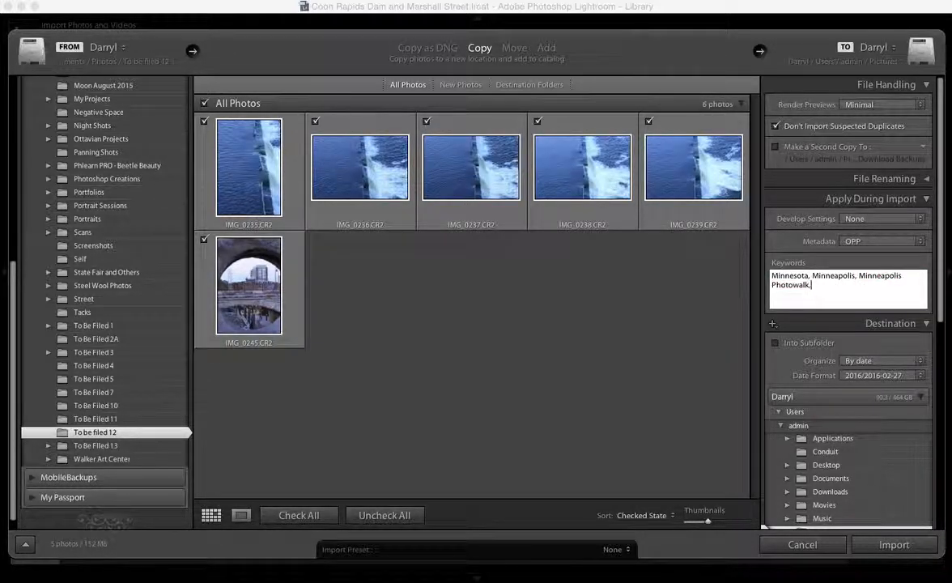
# Add Water, Bridges and Daytime Photowalk to the import keywords and import the checked photos.
pyautogui.write(', Water')
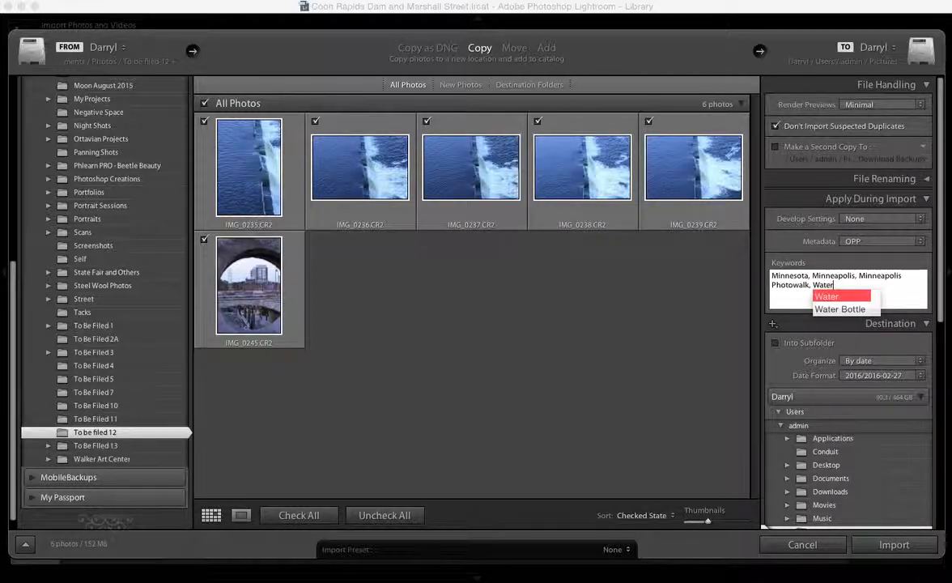
pyautogui.write(',')
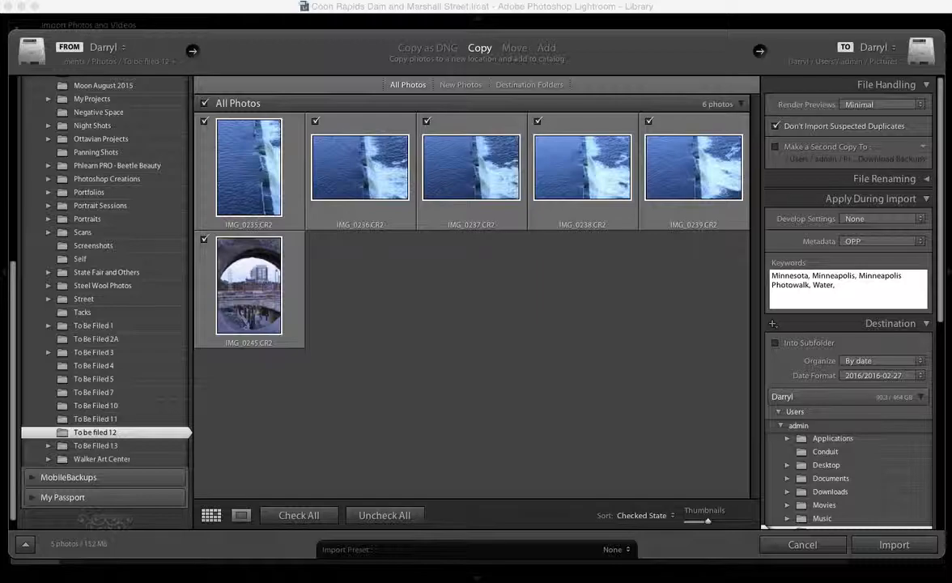
pyautogui.write(' Bridges')
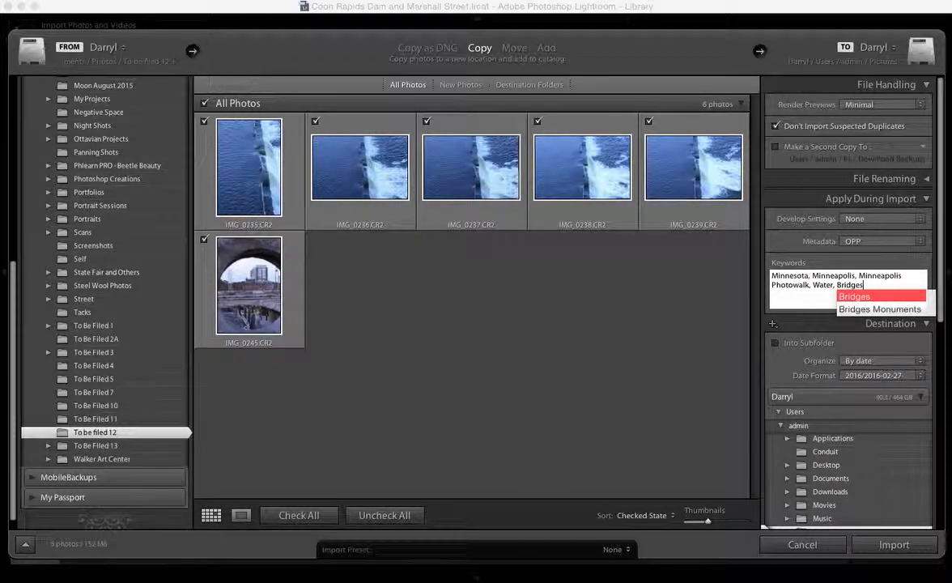
pyautogui.write(',')
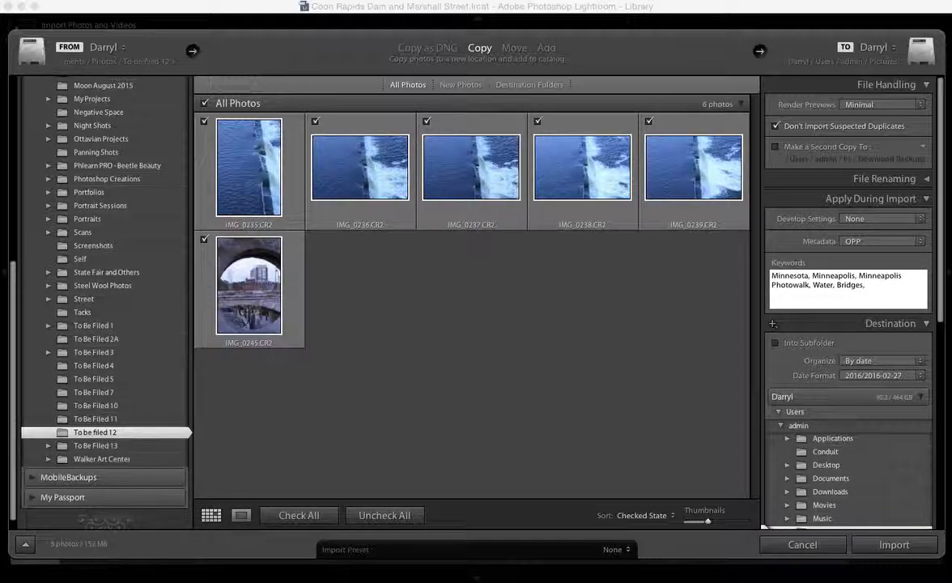
pyautogui.write('Daytime')
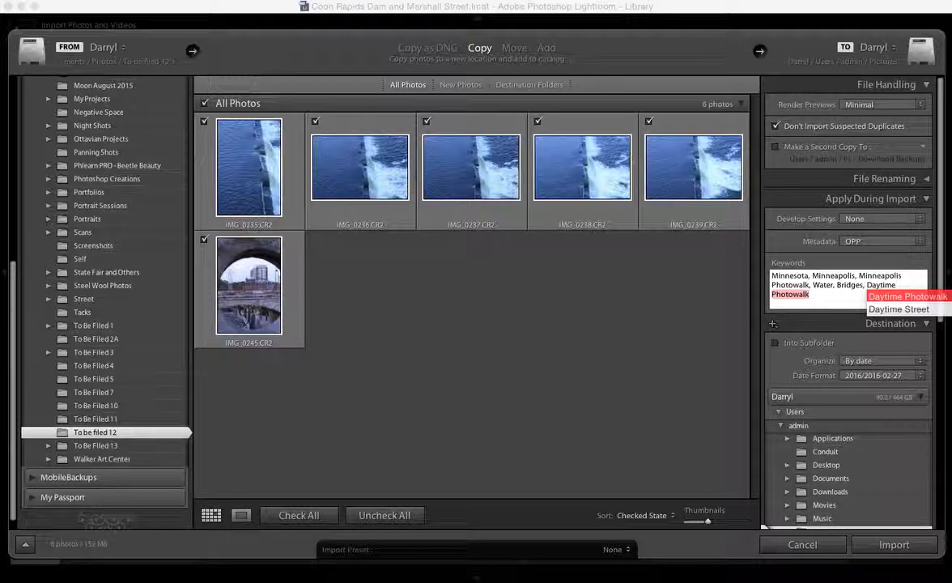
pyautogui.press('Return')
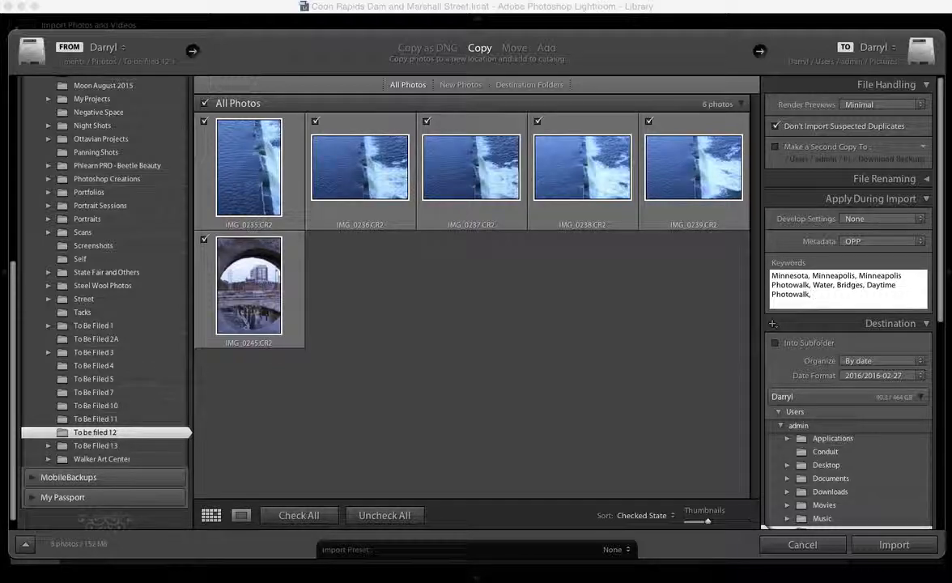
pyautogui.click(894, 545)
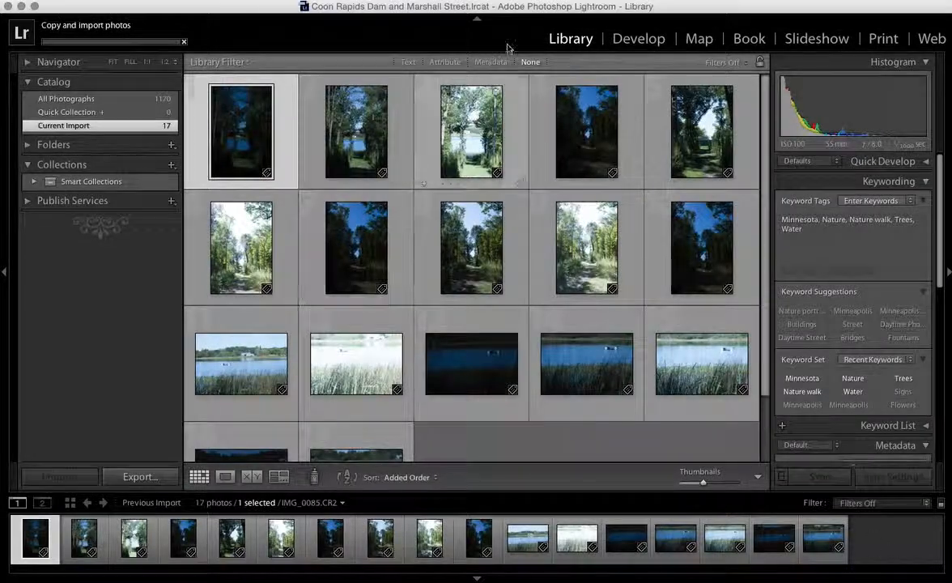